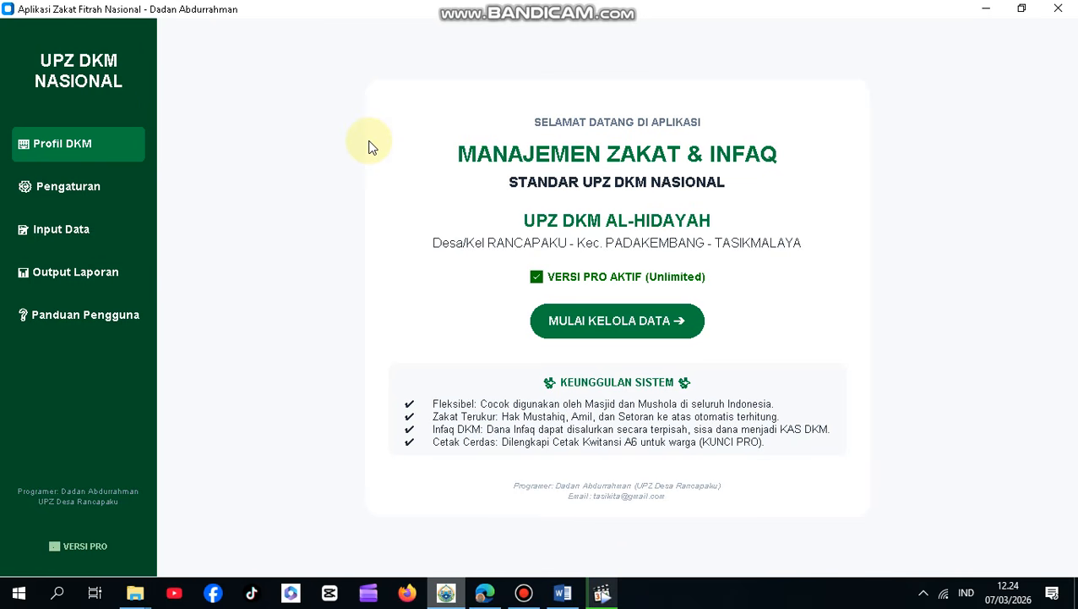
Step: Open the settings page and go through the organisation's name, address, RT/RW, village, district, regency and province fields
click(100, 189)
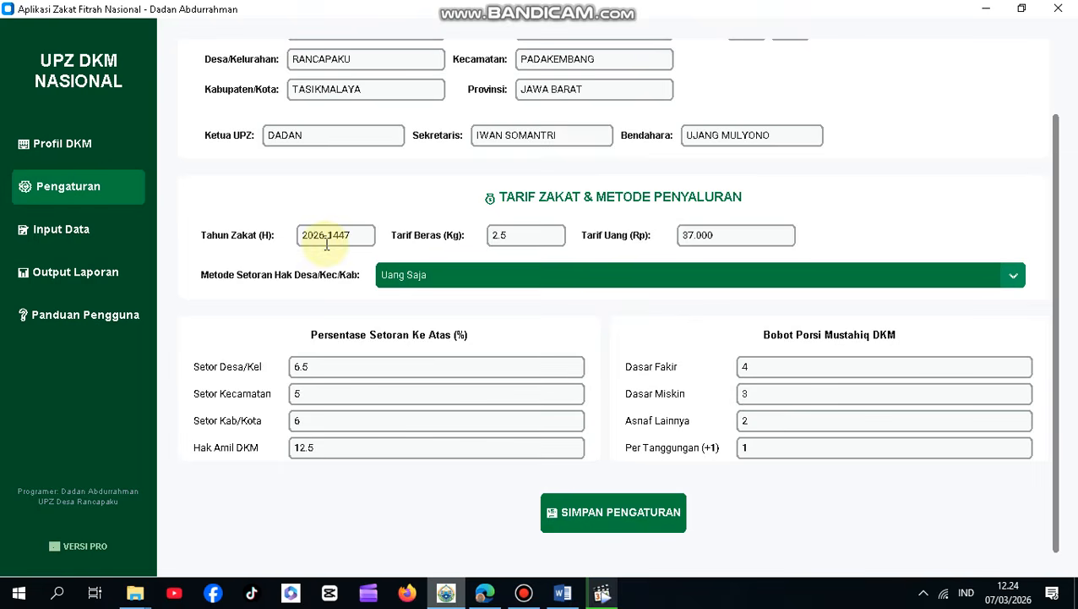
scroll(328, 245, up, 1)
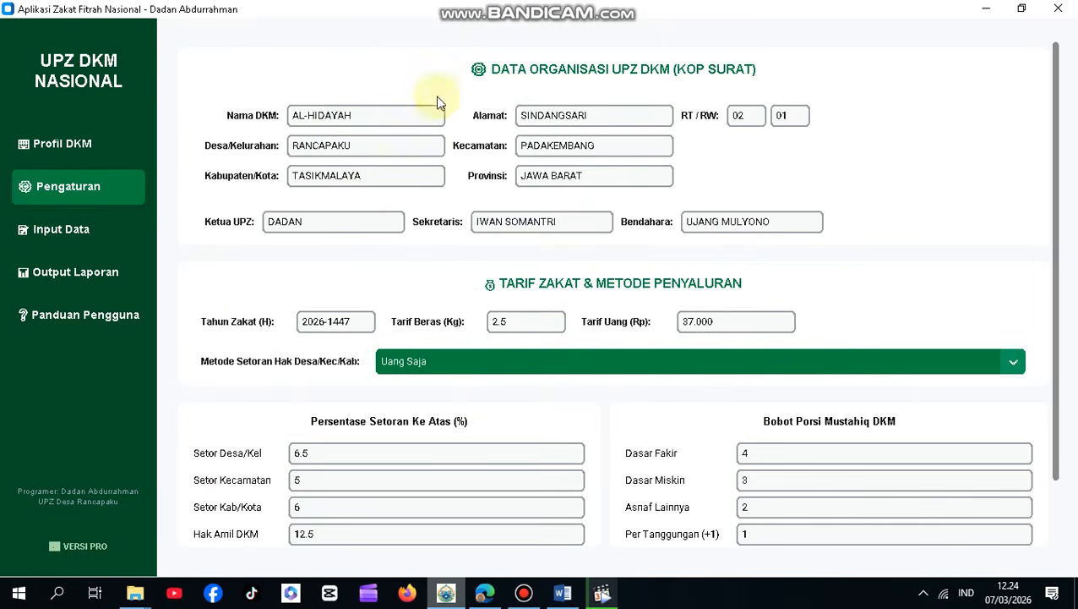
click(392, 115)
click(596, 111)
click(747, 113)
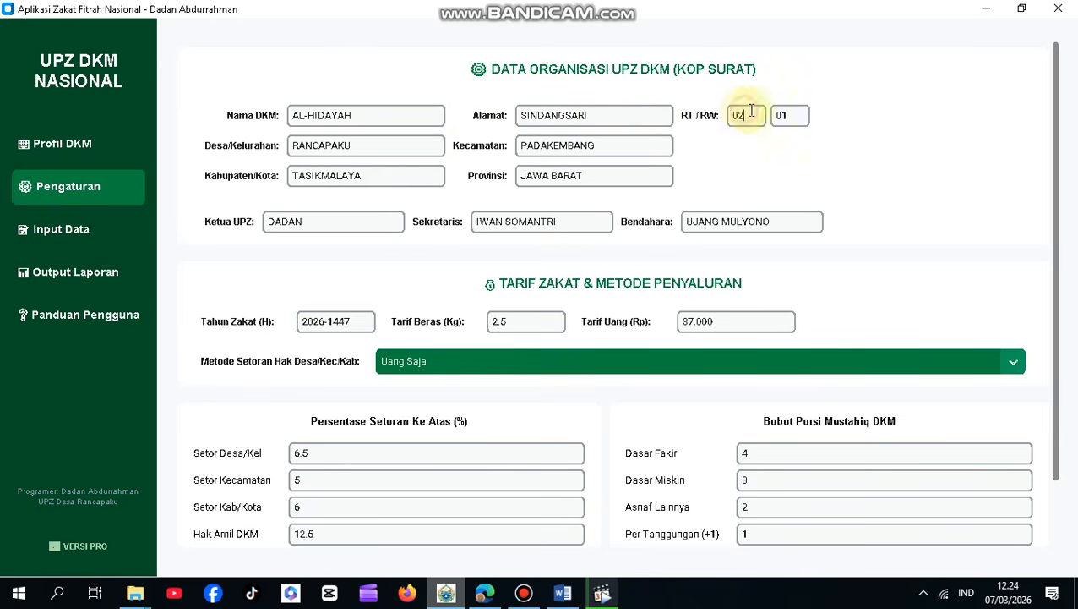
click(799, 111)
click(385, 145)
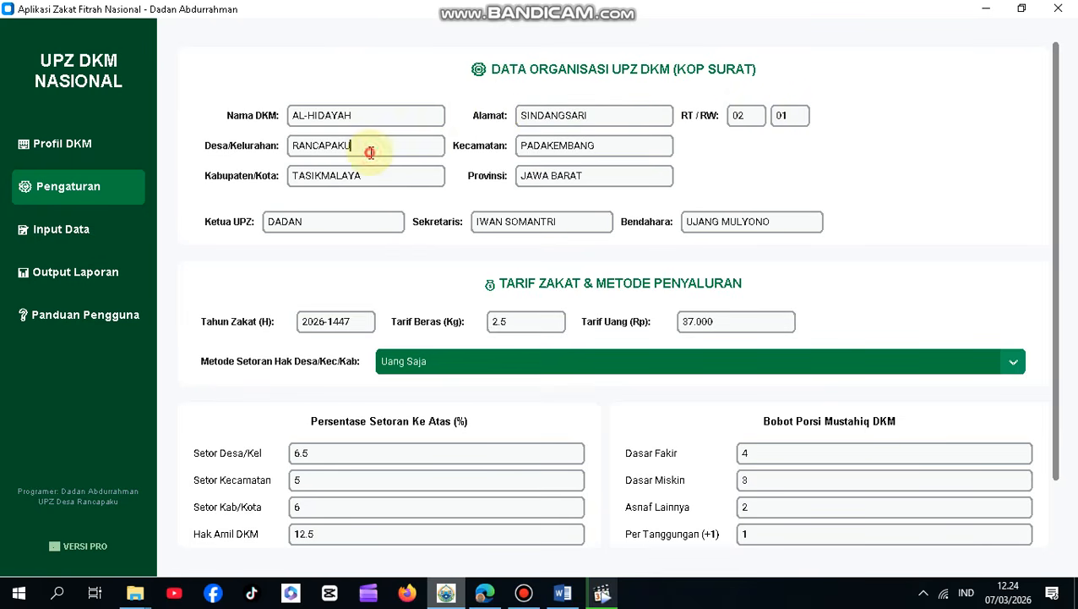
click(598, 142)
click(378, 168)
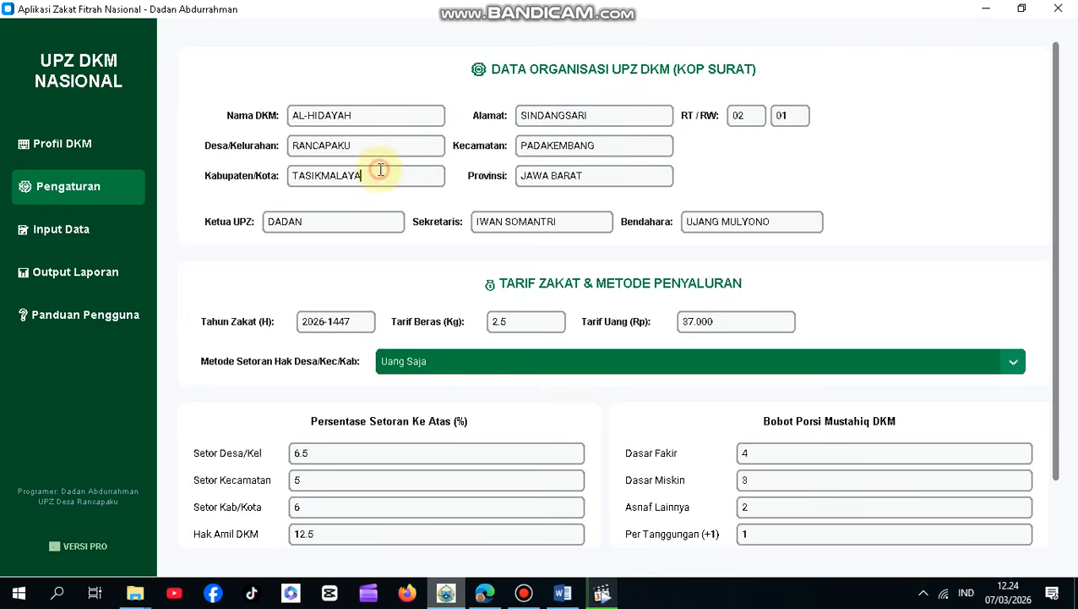
click(606, 173)
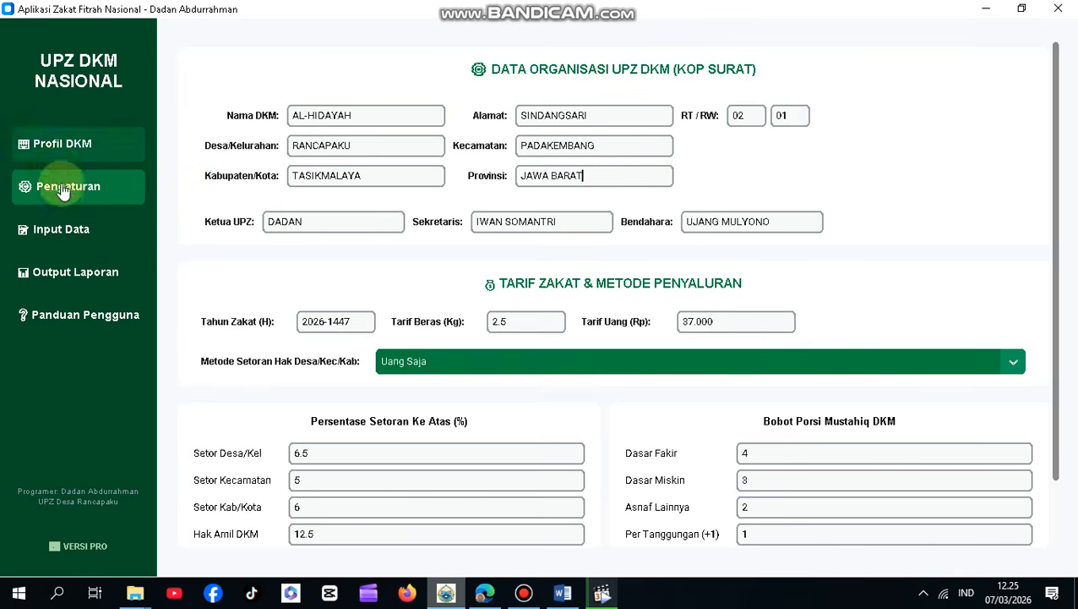
Step: Change the DKM name to AL-ALI and complete the UPZ chairman's full name in the organisation data
drag(386, 117, 268, 115)
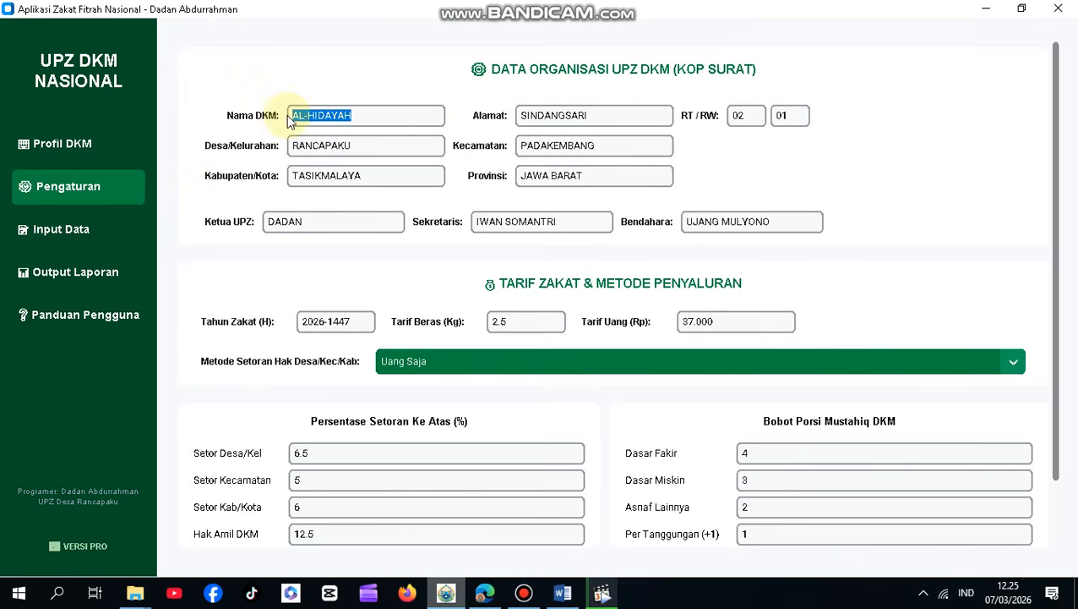
text(AL-ALI)
click(325, 221)
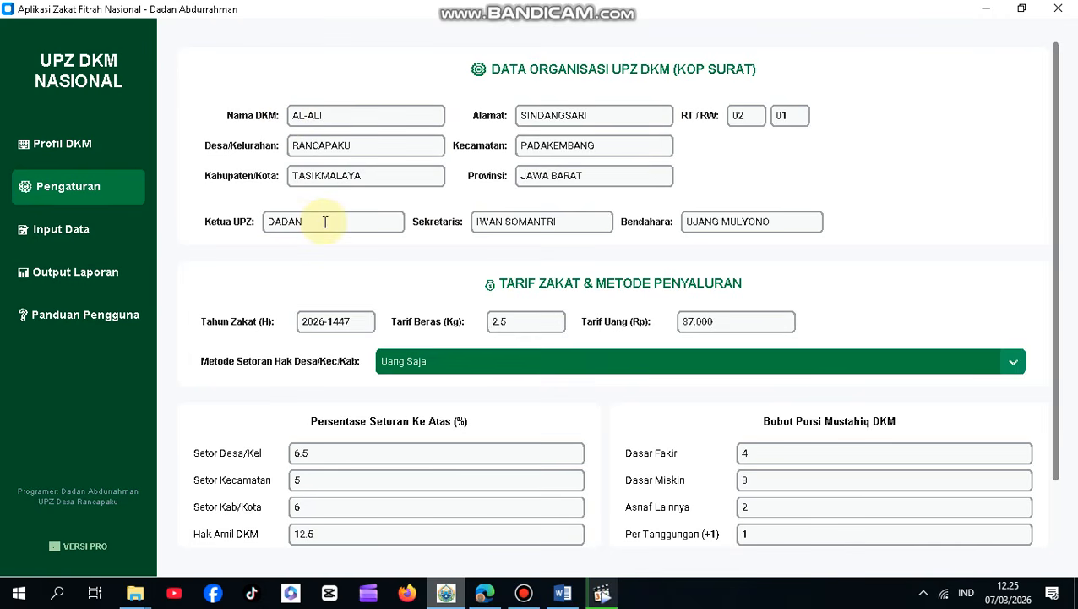
drag(325, 222, 265, 220)
click(309, 219)
text(ABDURRAHMAN)
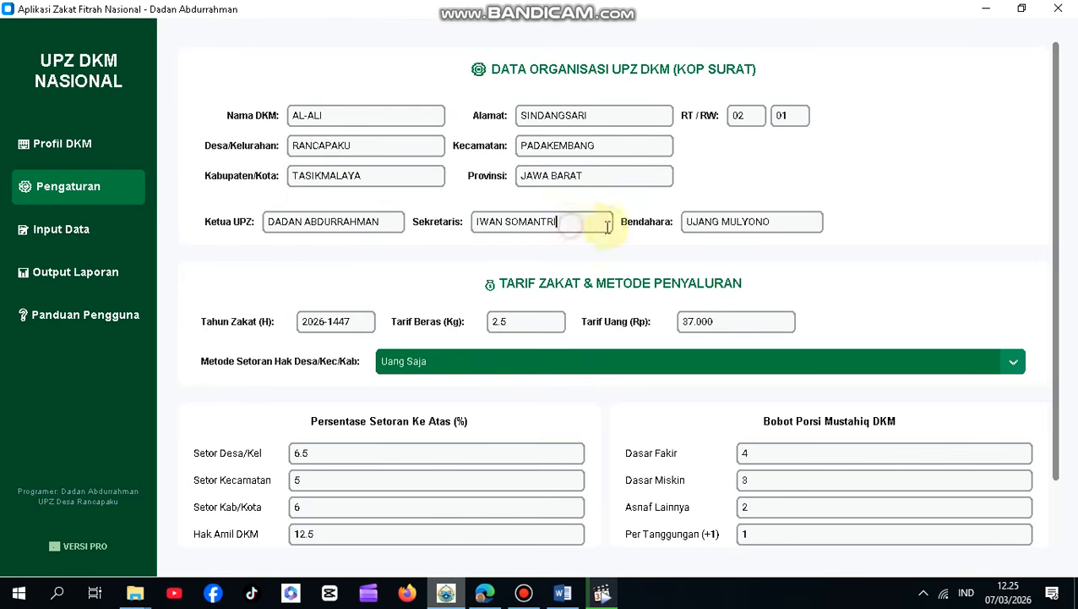
click(792, 222)
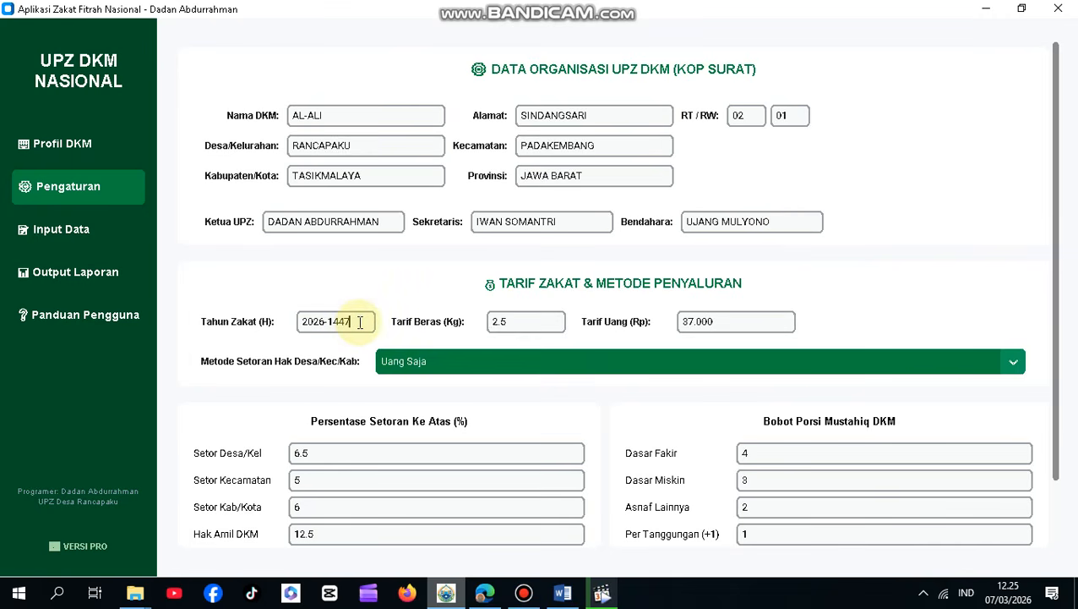
Step: Examine the rice tariff, the money tariff and the four mustahiq portion weights in the settings
click(517, 319)
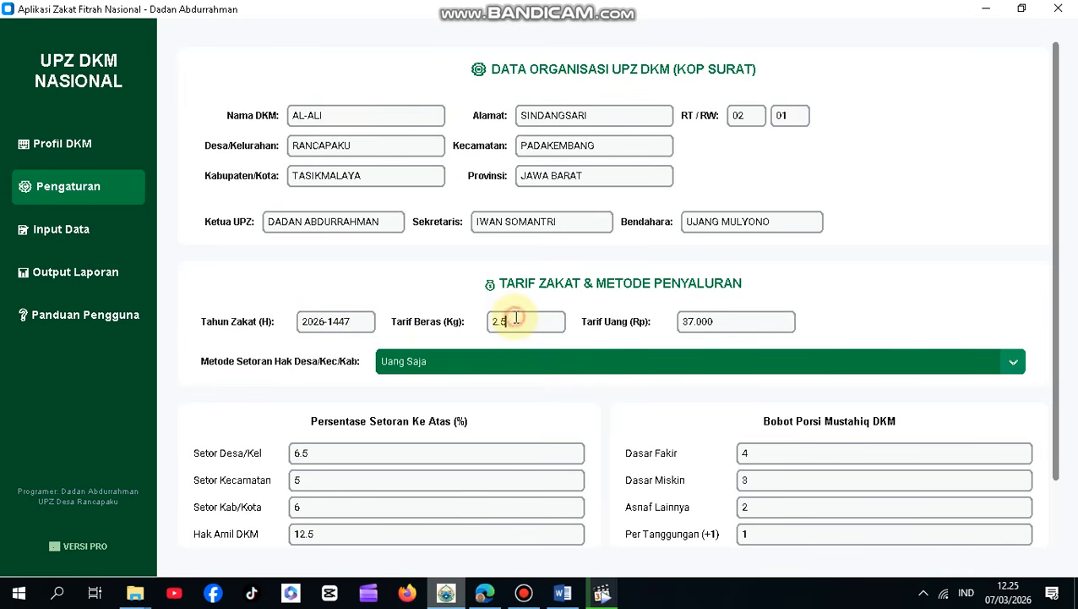
scroll(536, 318, down, 1)
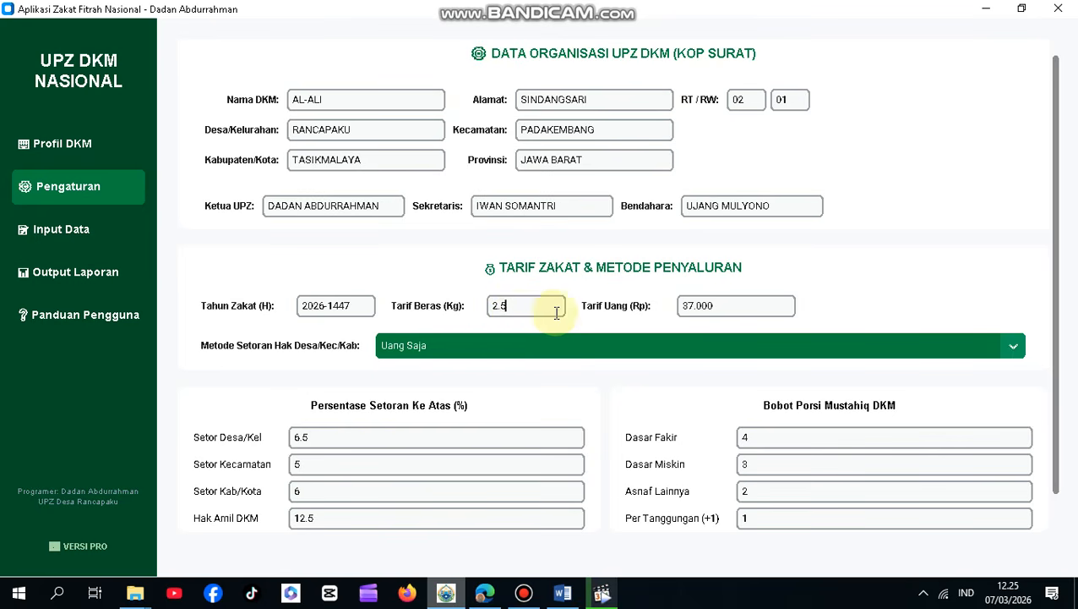
click(748, 308)
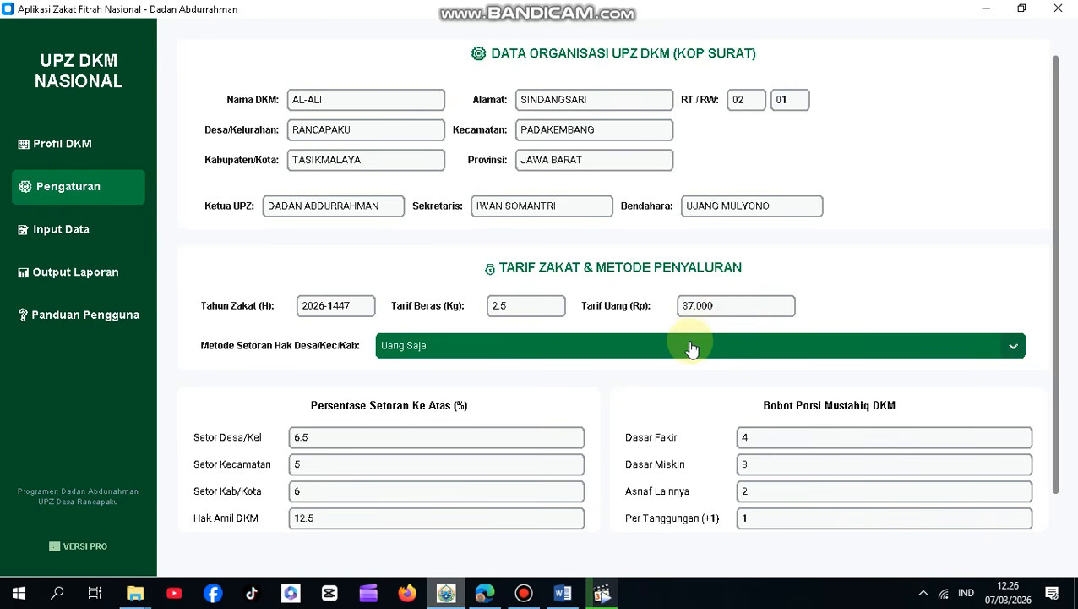
scroll(692, 349, down, 1)
scroll(691, 349, down, 1)
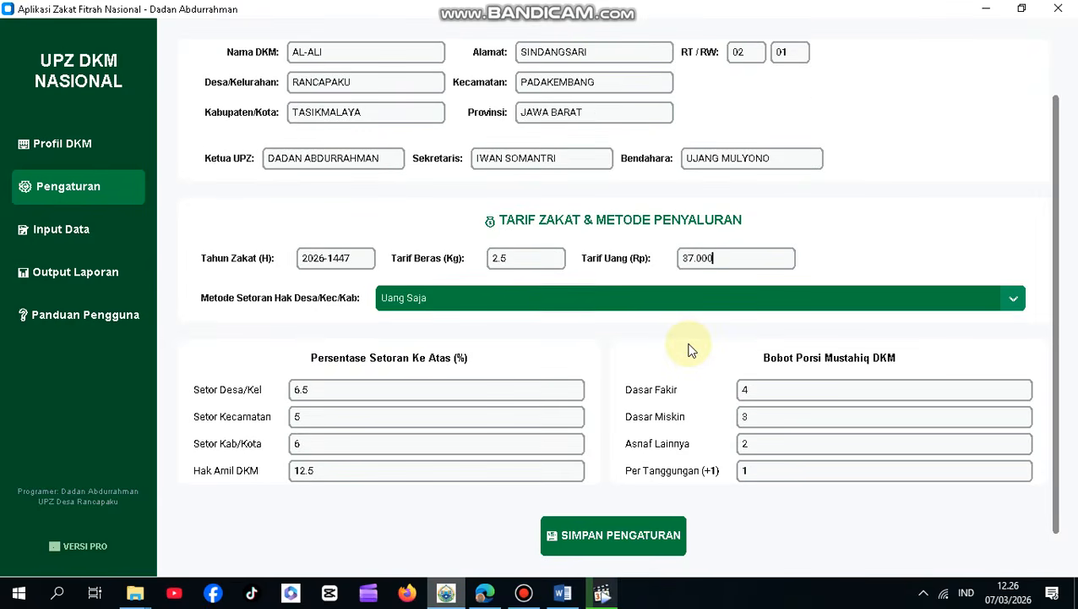
scroll(692, 349, down, 1)
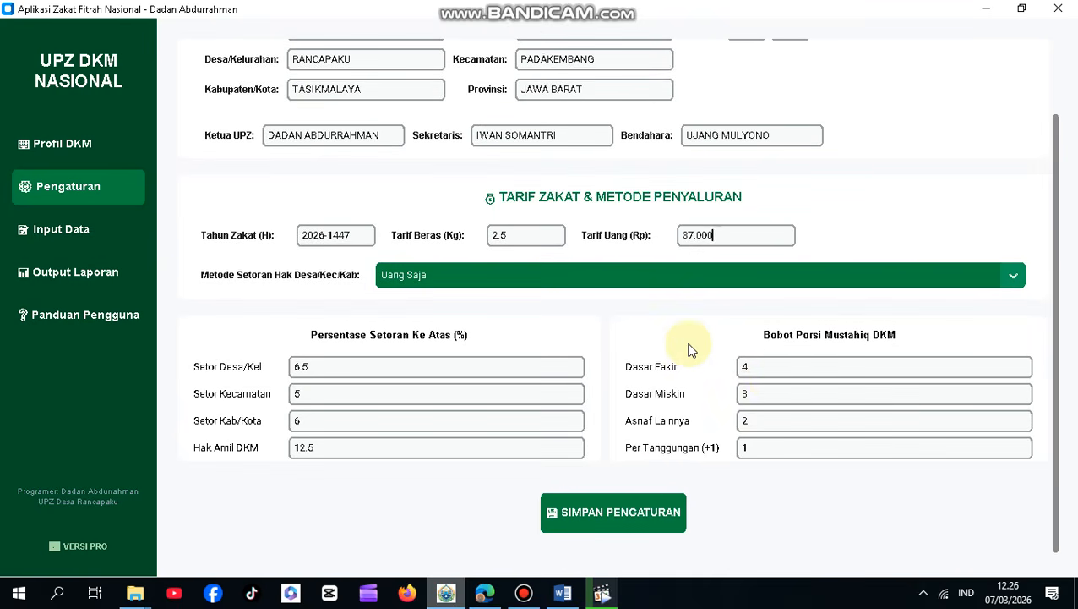
click(804, 366)
click(807, 385)
click(803, 418)
click(805, 442)
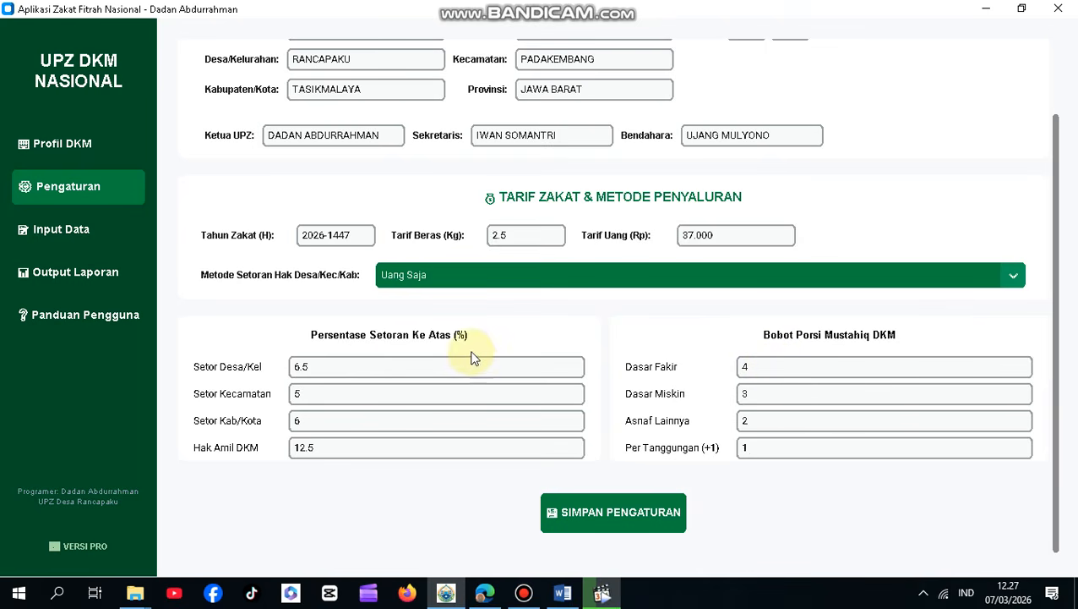
Step: Check the deposit percentages for village, district and regency and the amil share, along with the mustahiq portion weights
click(338, 445)
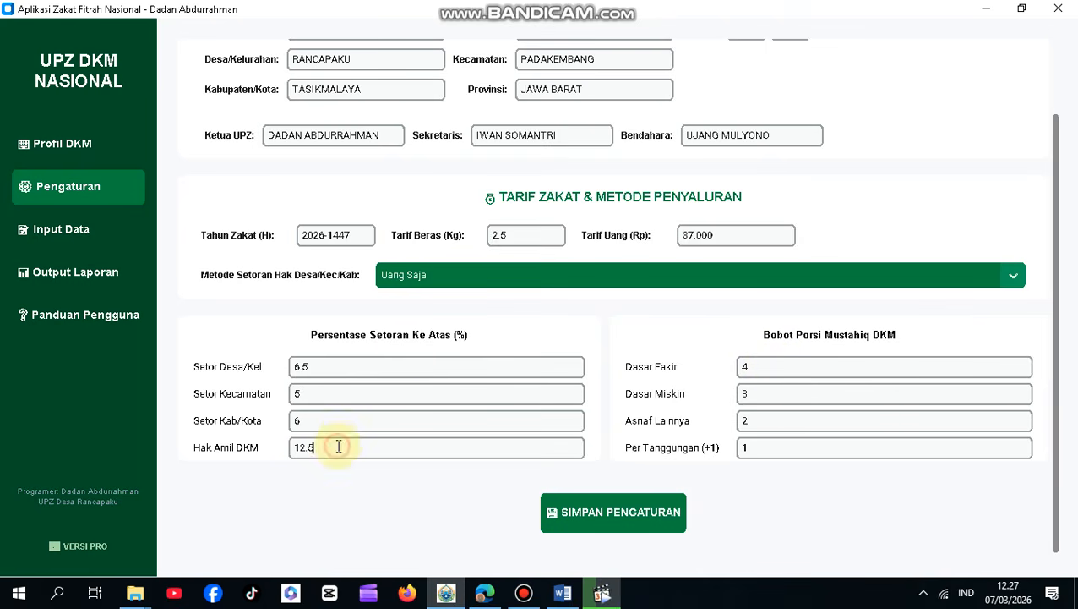
click(339, 425)
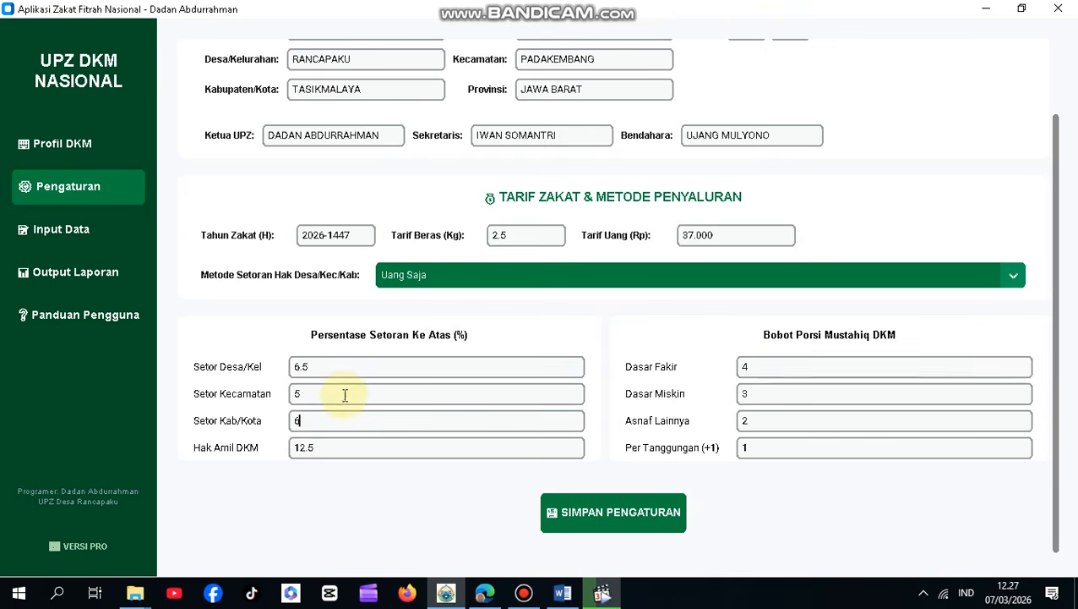
click(340, 394)
click(338, 371)
click(312, 424)
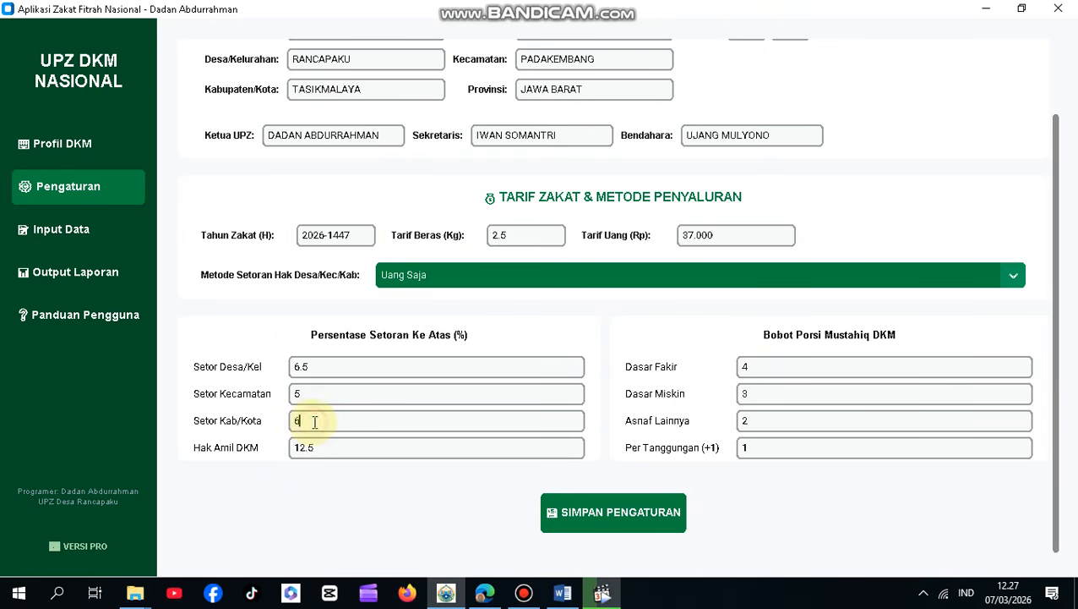
click(360, 363)
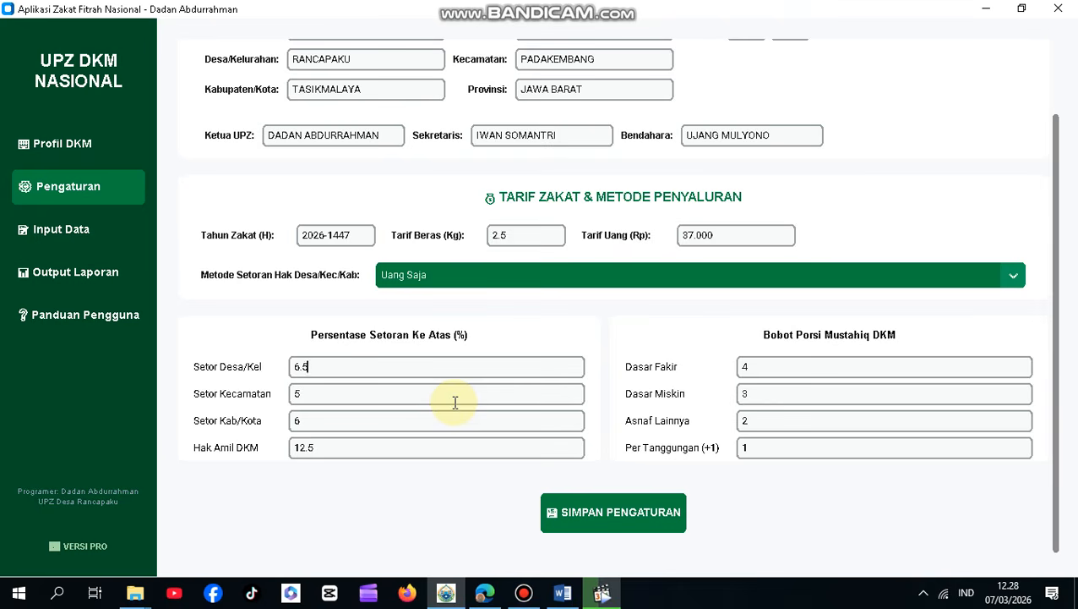
click(365, 447)
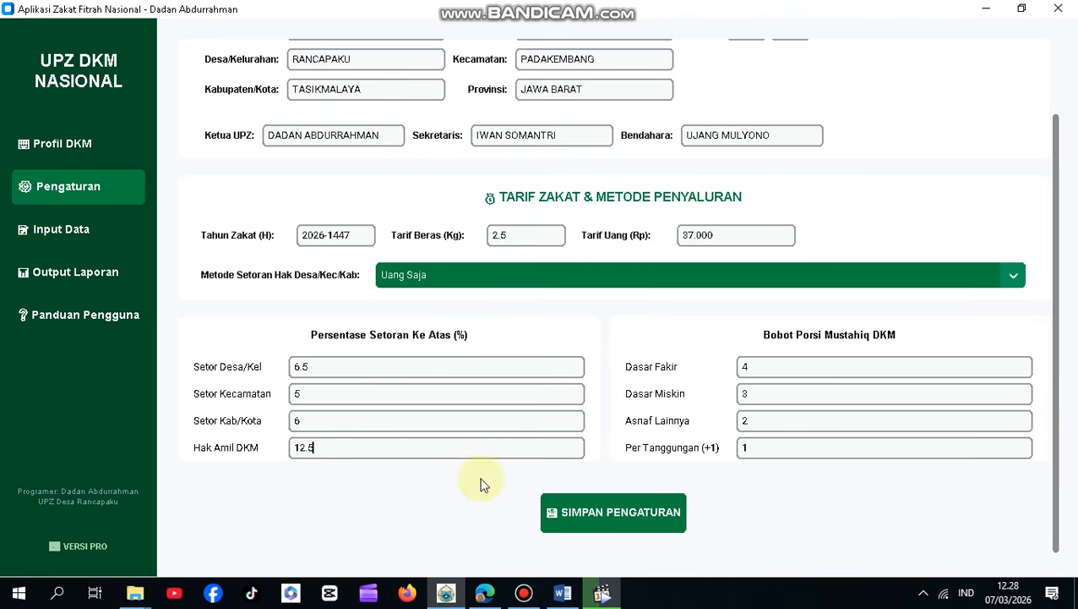
click(786, 366)
click(776, 389)
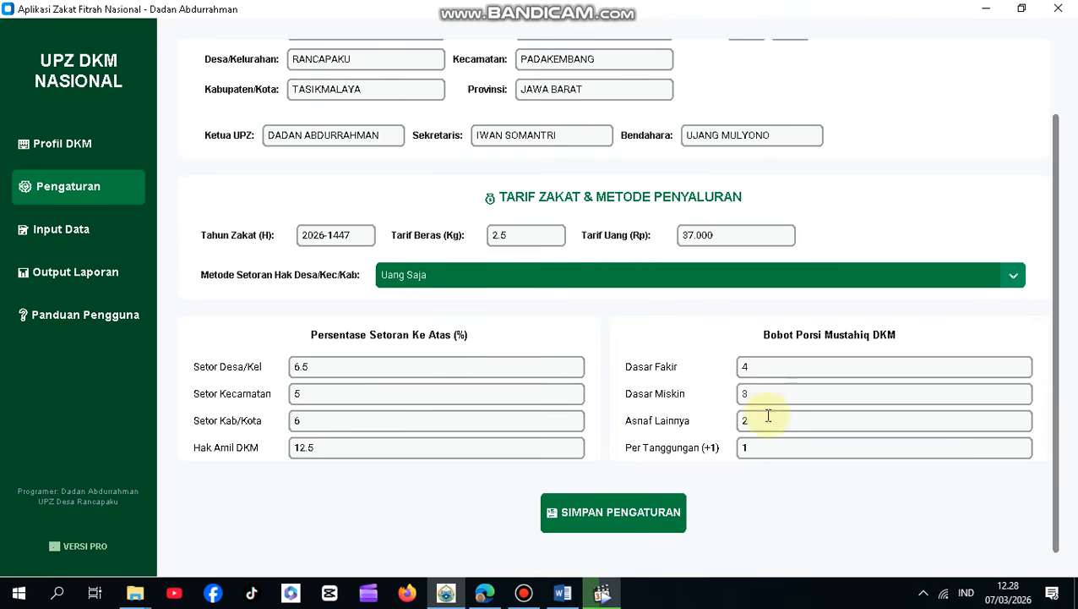
click(767, 419)
click(766, 446)
click(426, 365)
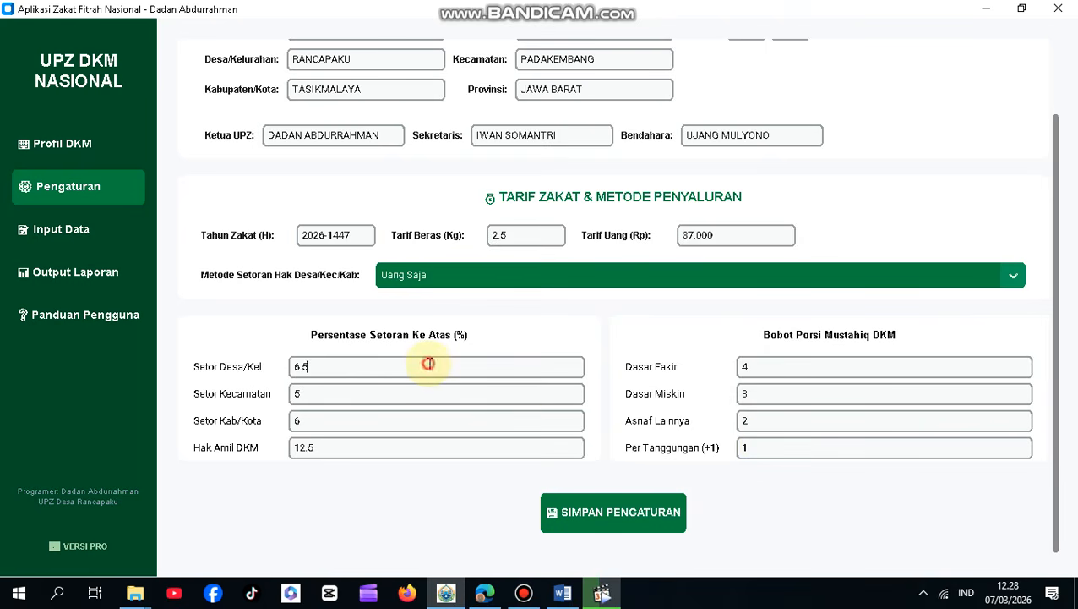
click(414, 390)
click(398, 423)
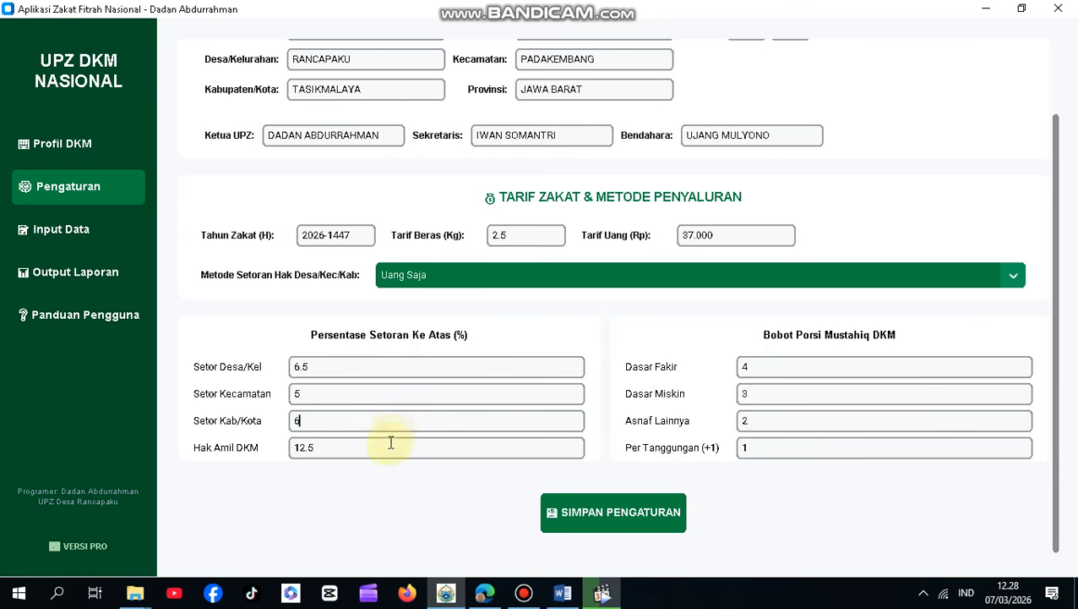
click(389, 443)
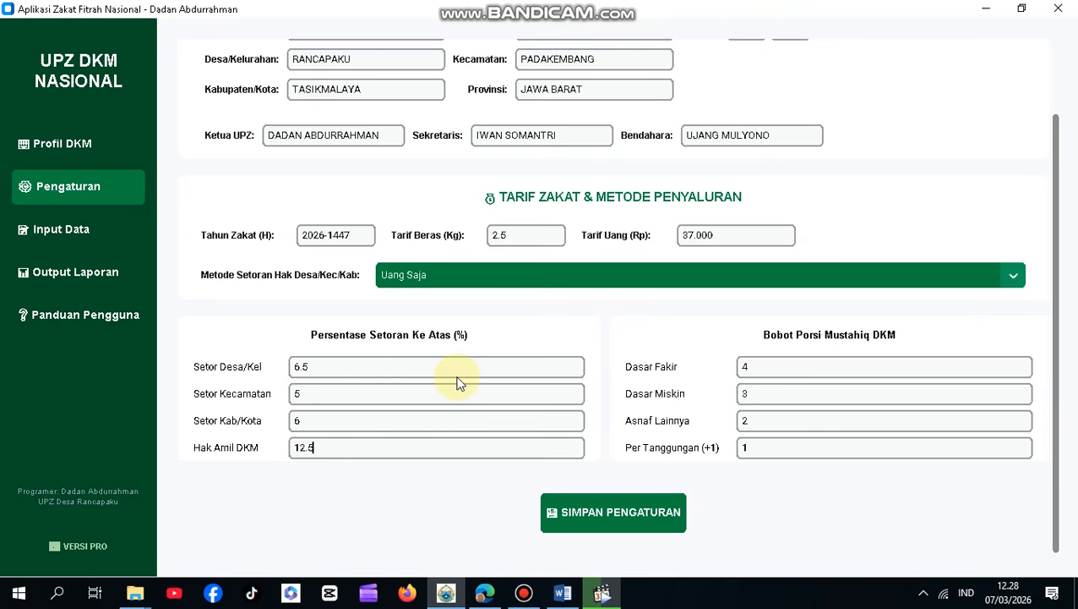
Step: Save the updated DKM settings
click(572, 507)
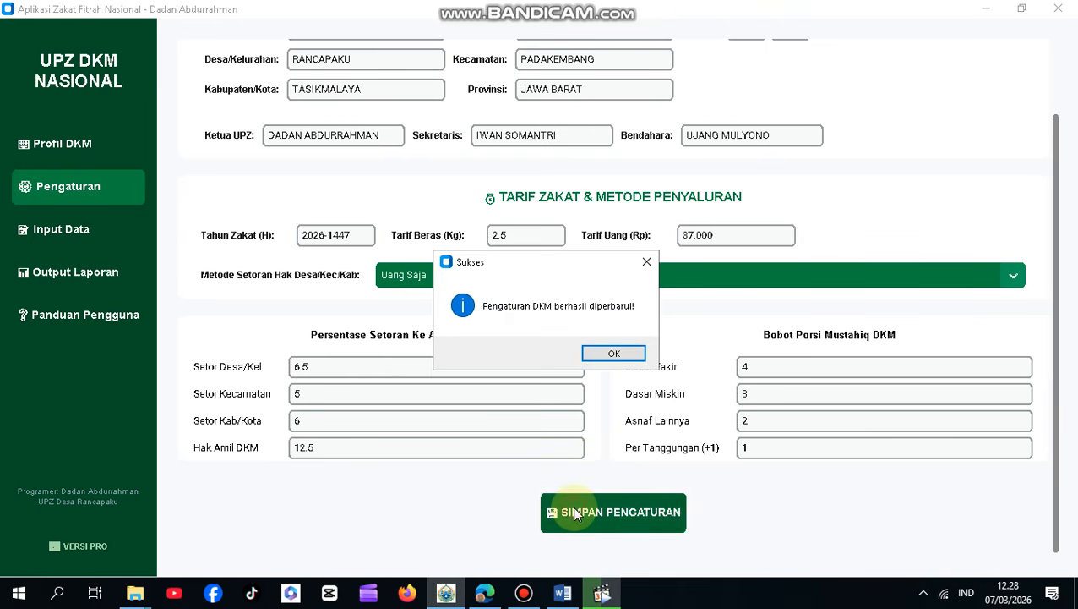
click(614, 354)
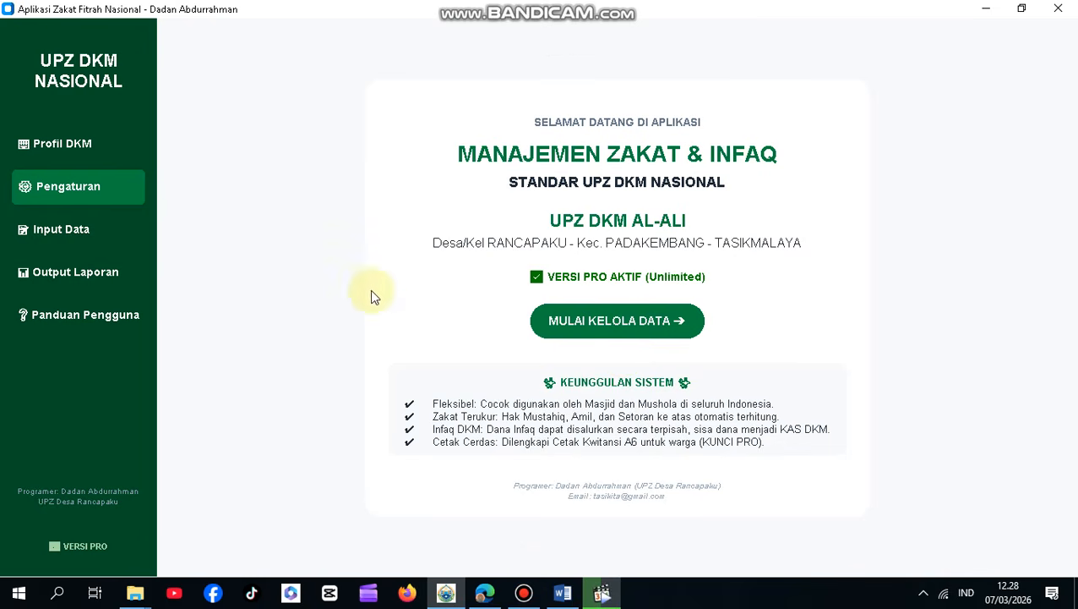
Step: Open the zakat receipt (Penerimaan) entry form and switch the zakat application to a smaller floating window
click(82, 231)
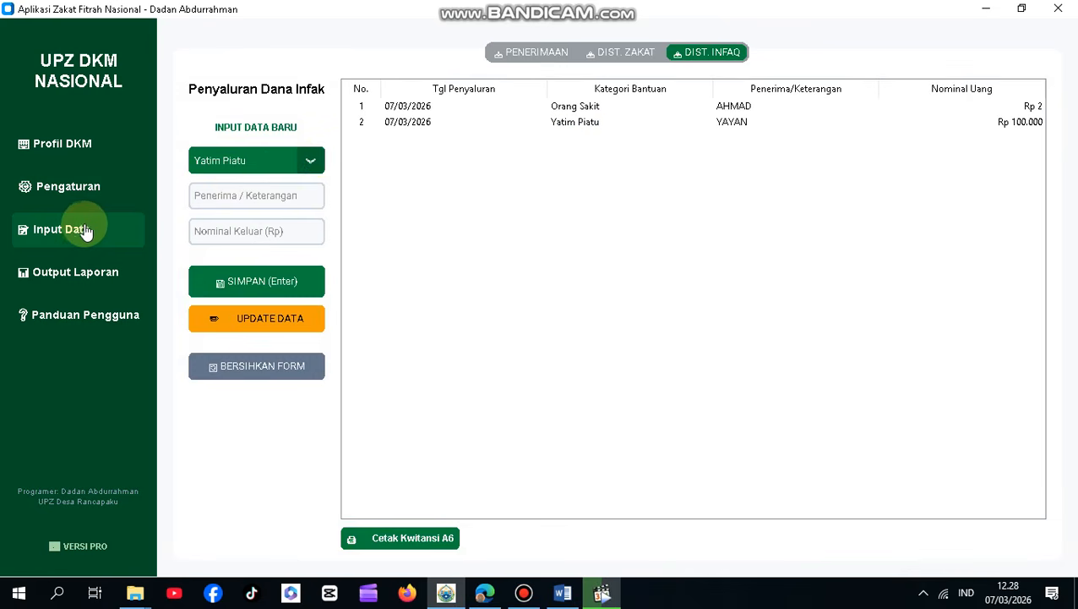
click(526, 59)
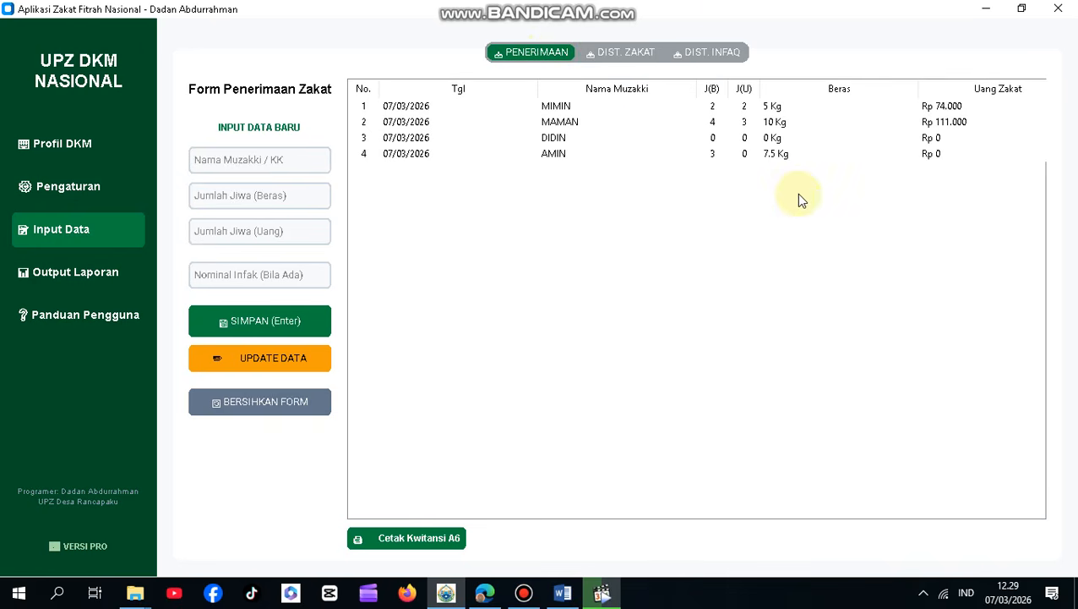
click(1022, 8)
drag(874, 13, 874, 37)
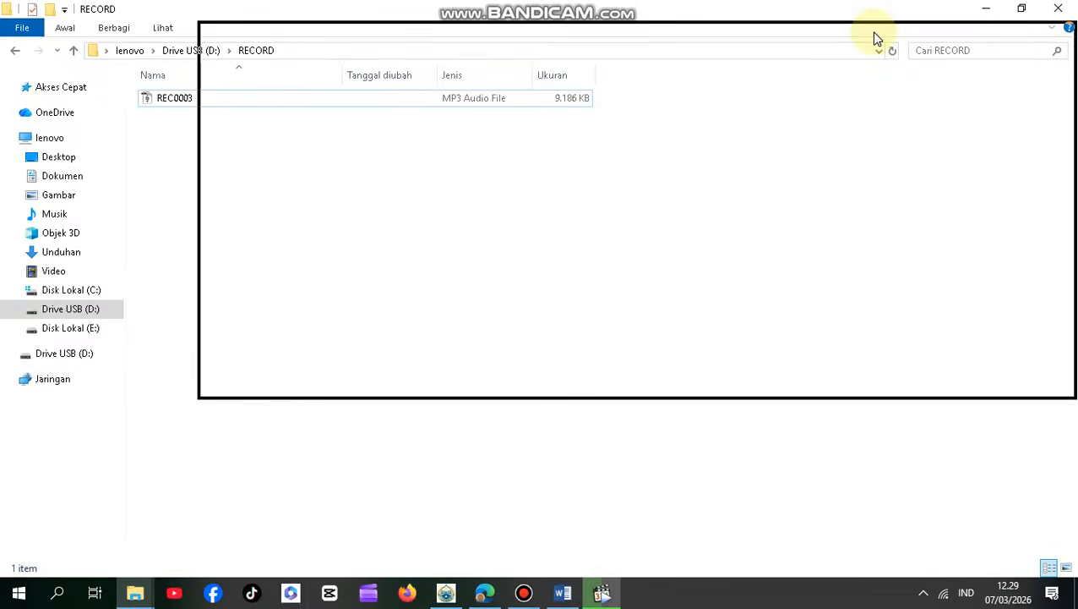
click(446, 592)
Step: Fill in the zakat receipt form with the muzakki's name, 2 people for rice and 4 people for money
click(312, 191)
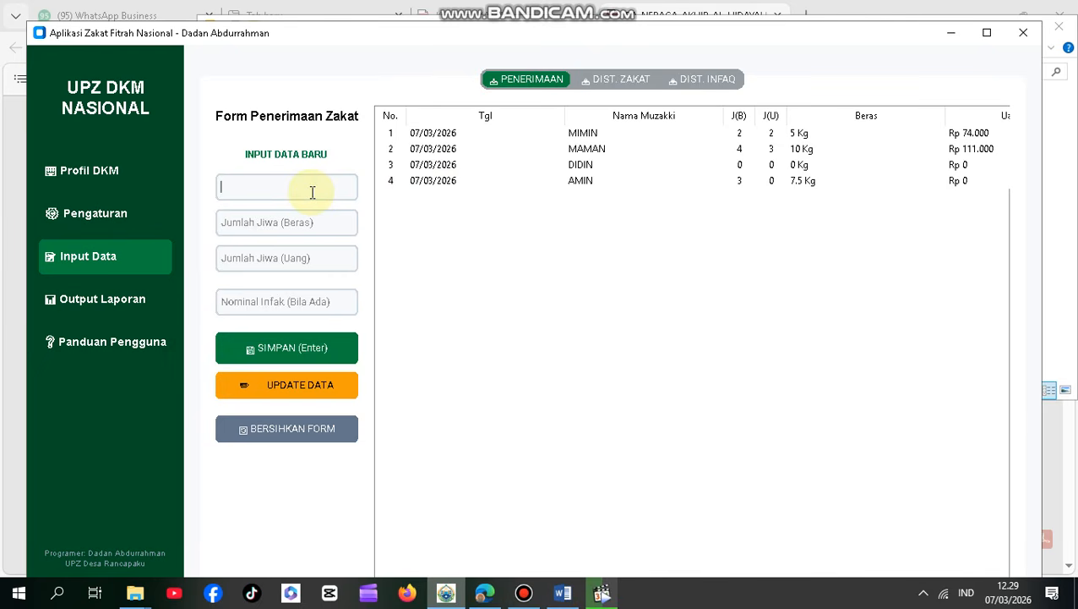
text(AHMAD)
click(300, 220)
text(2)
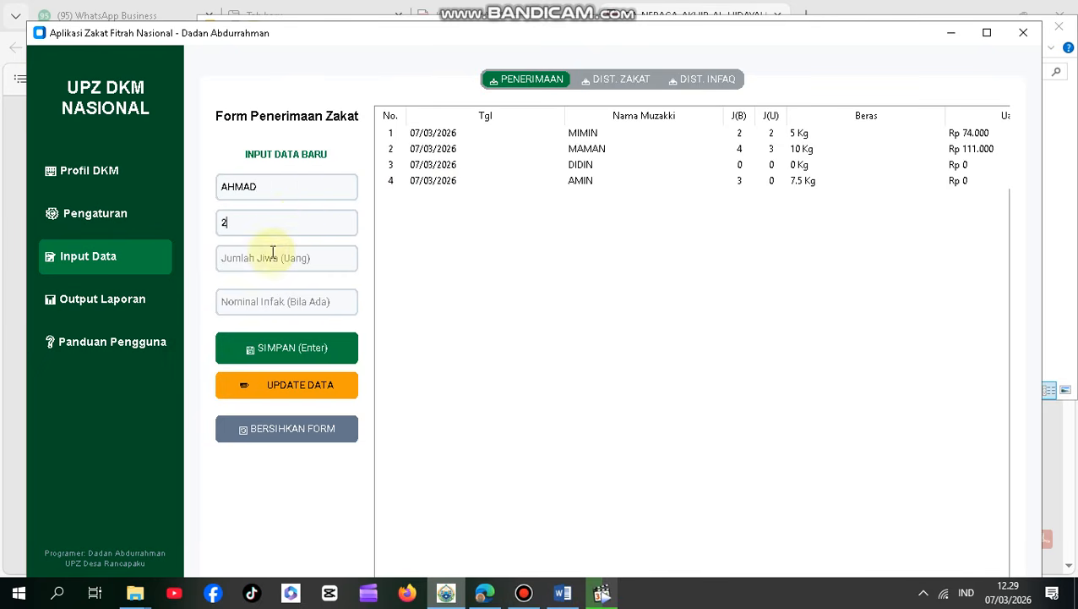
click(266, 256)
text(4)
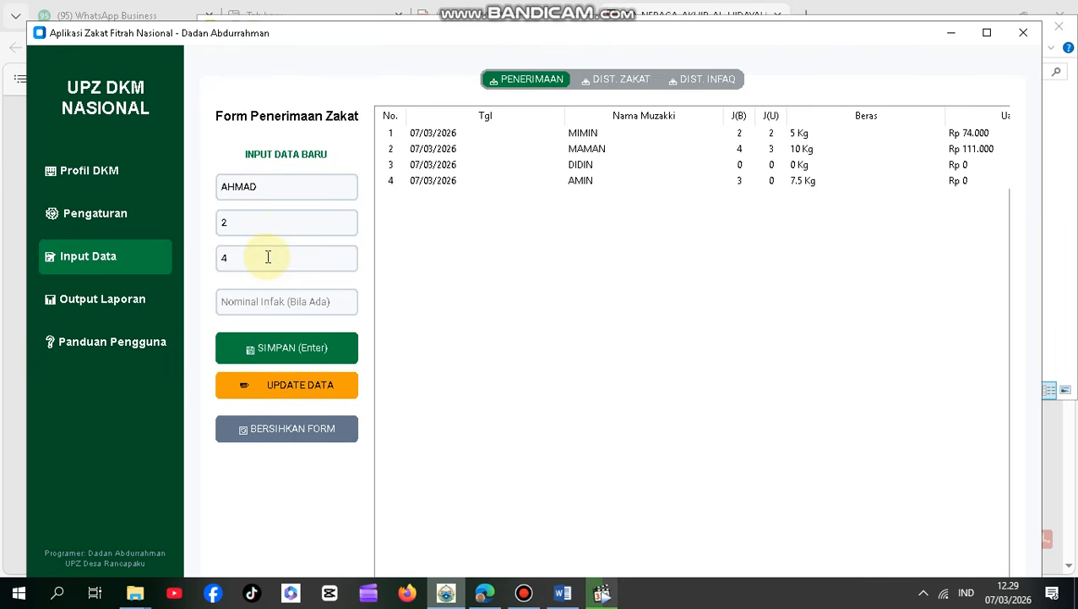
click(272, 222)
click(268, 257)
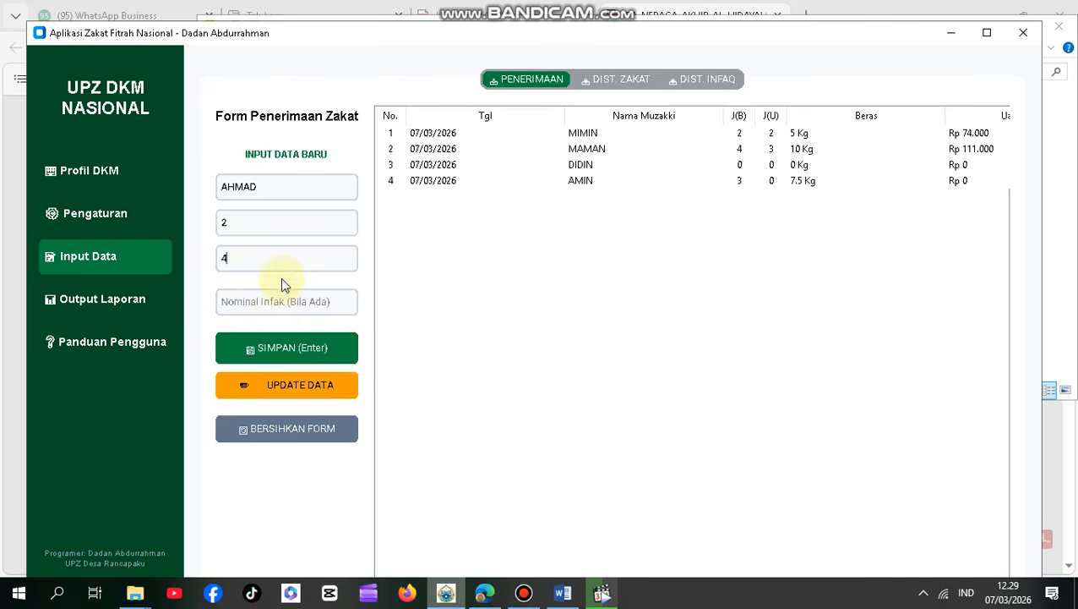
Step: Set the number of people paying in money to 2, save the receipt and select its new record in the list
click(238, 258)
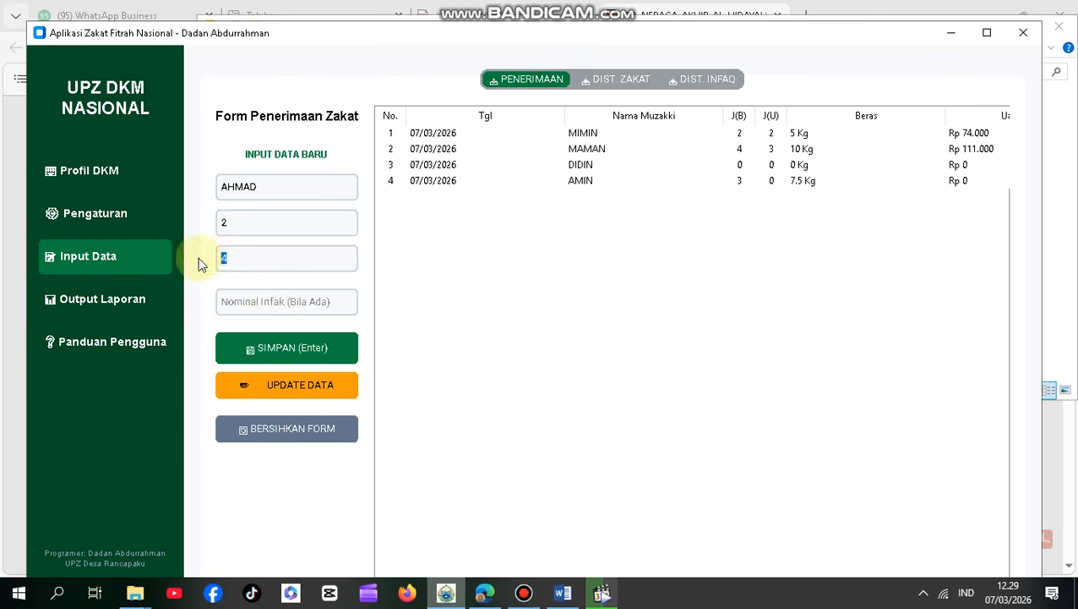
key(BackSpace)
text(2)
click(243, 347)
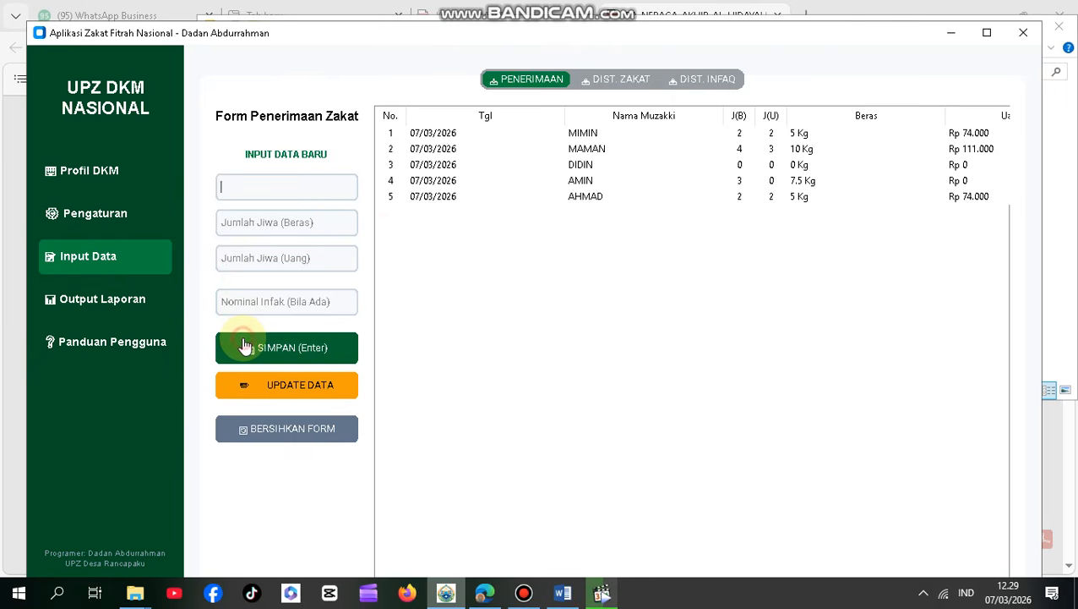
click(421, 195)
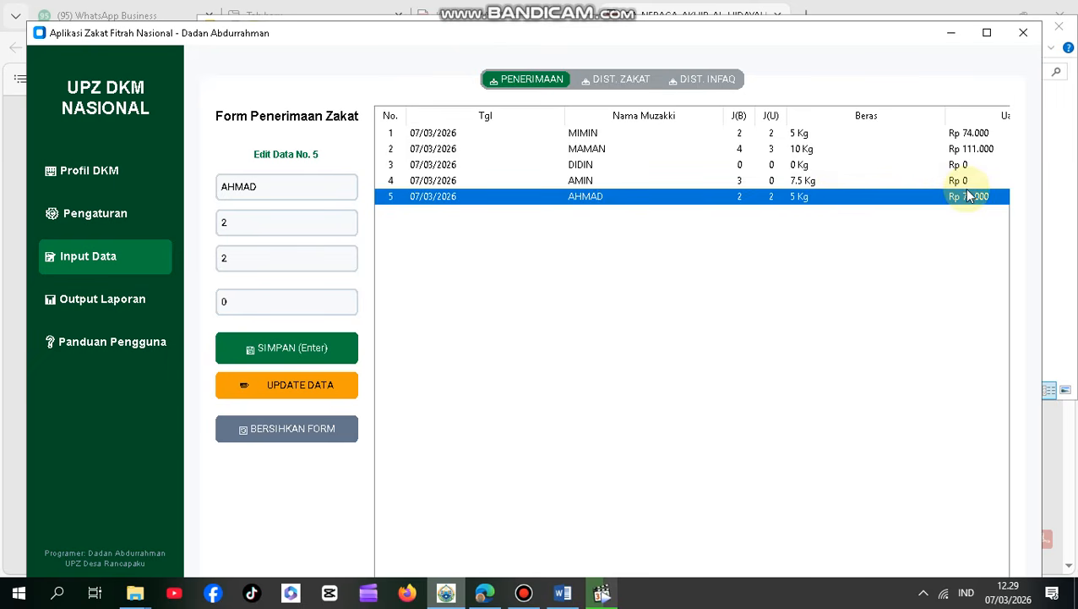
Step: Delete receipt record no. 3, the one with 0 people for both rice and money
click(433, 169)
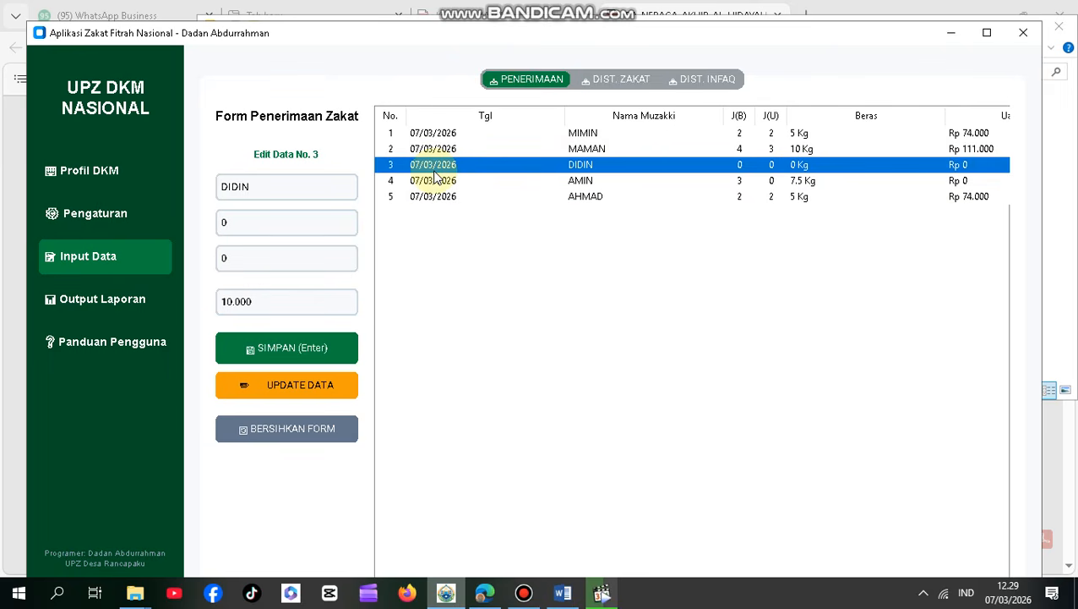
key(Delete)
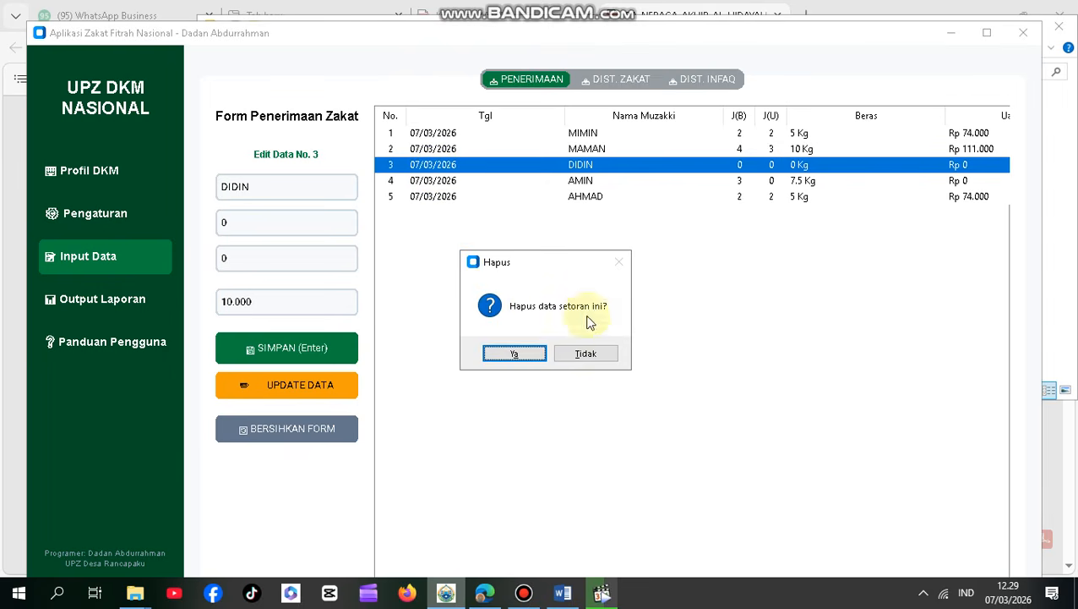
click(530, 355)
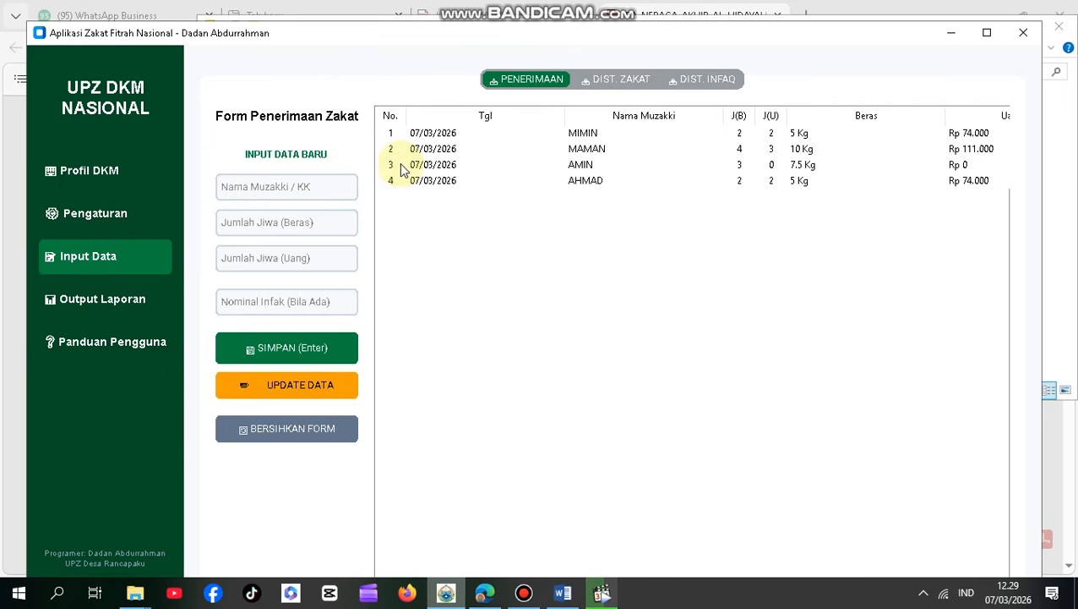
Step: Maximise the zakat application and save the A6 receipt of record no. 4 as a PDF under the proposed file name
click(475, 188)
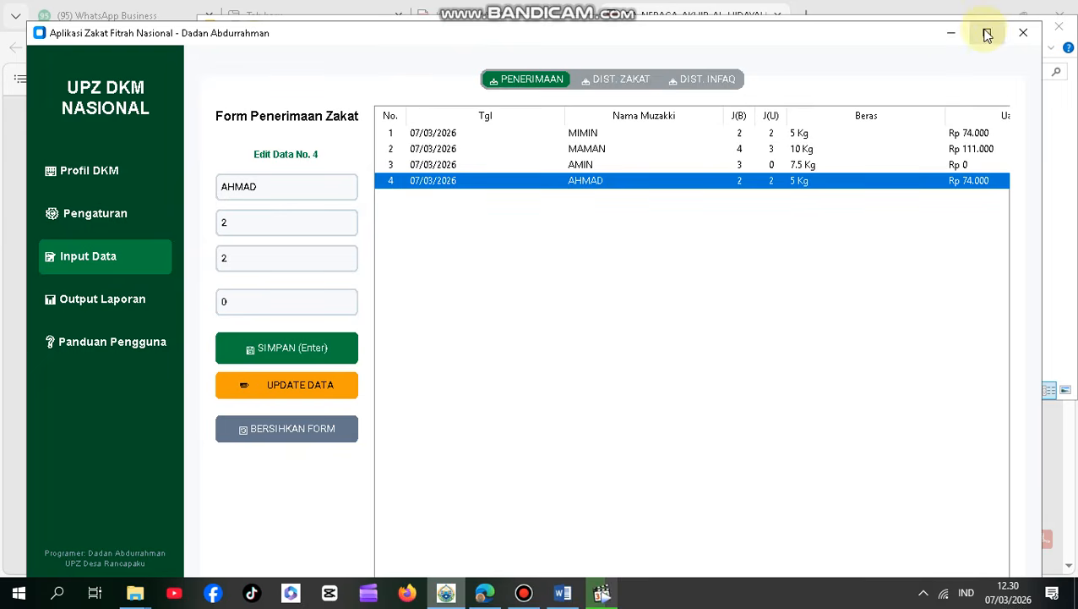
drag(911, 33, 912, 22)
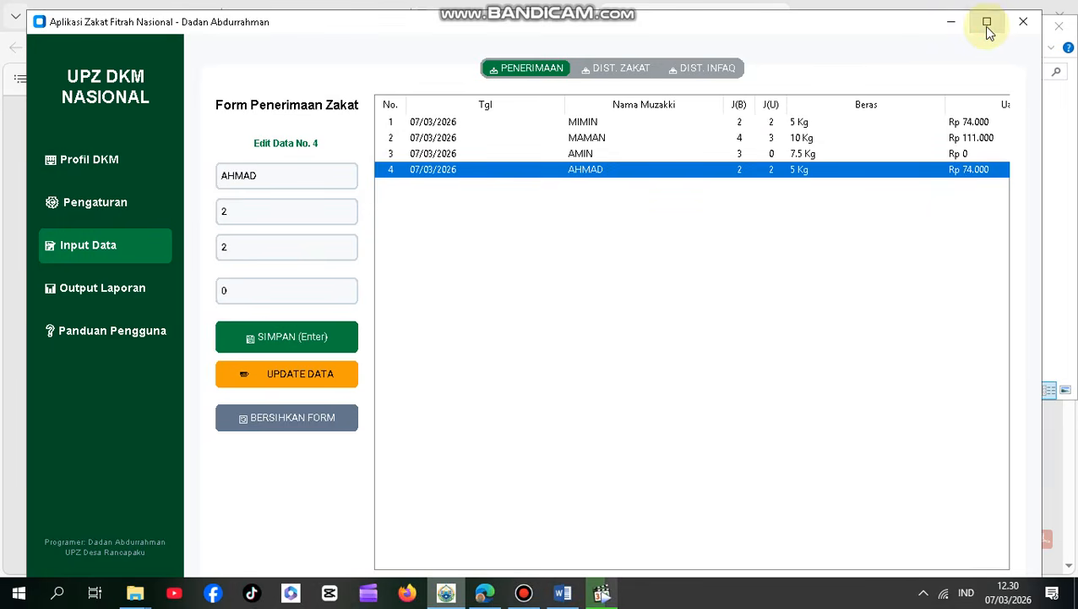
click(985, 22)
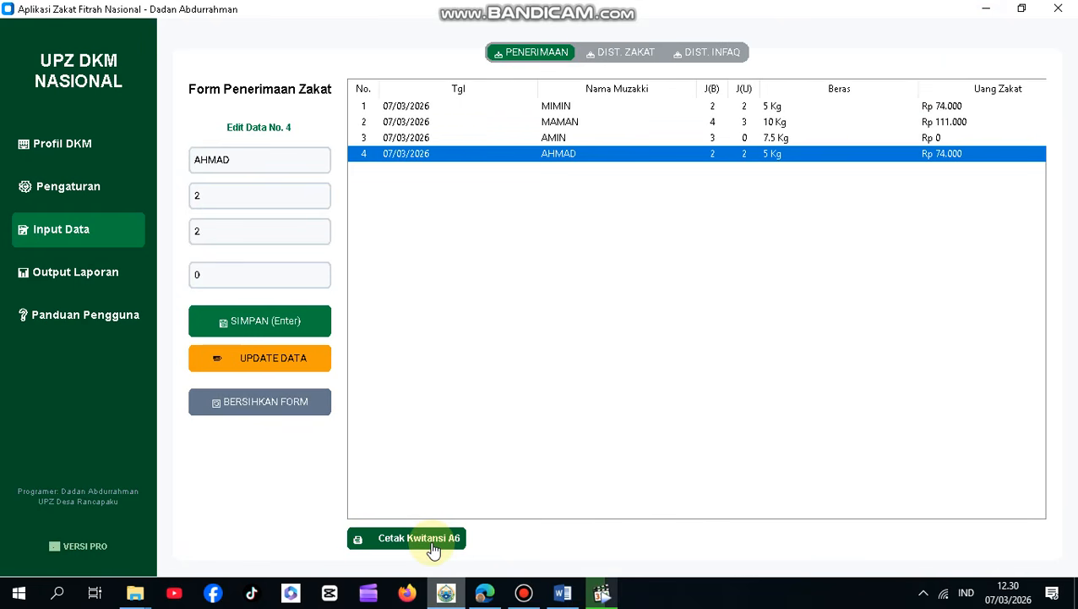
click(433, 547)
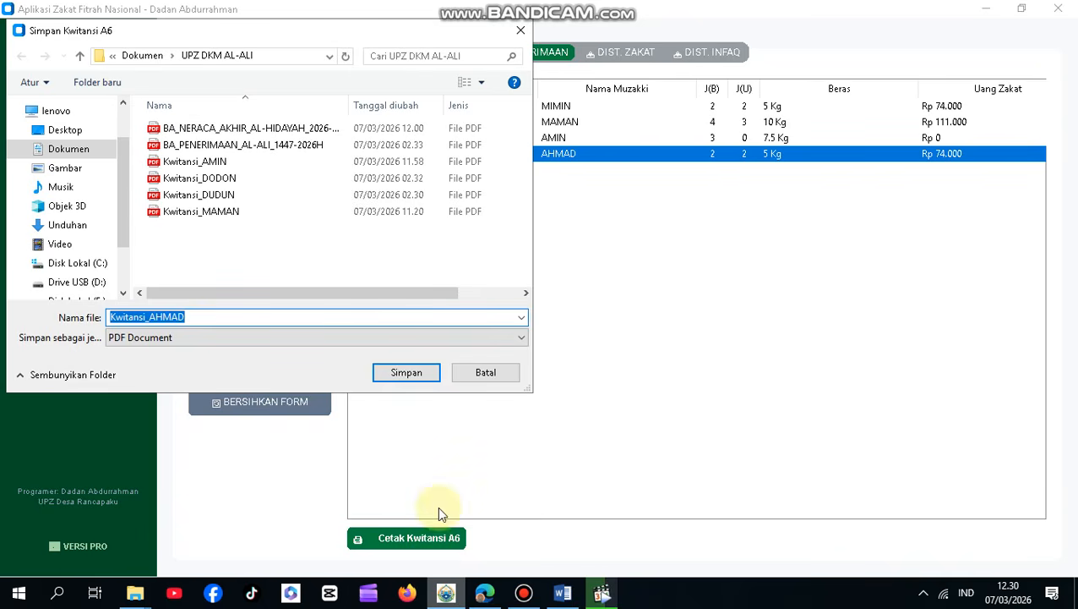
click(404, 380)
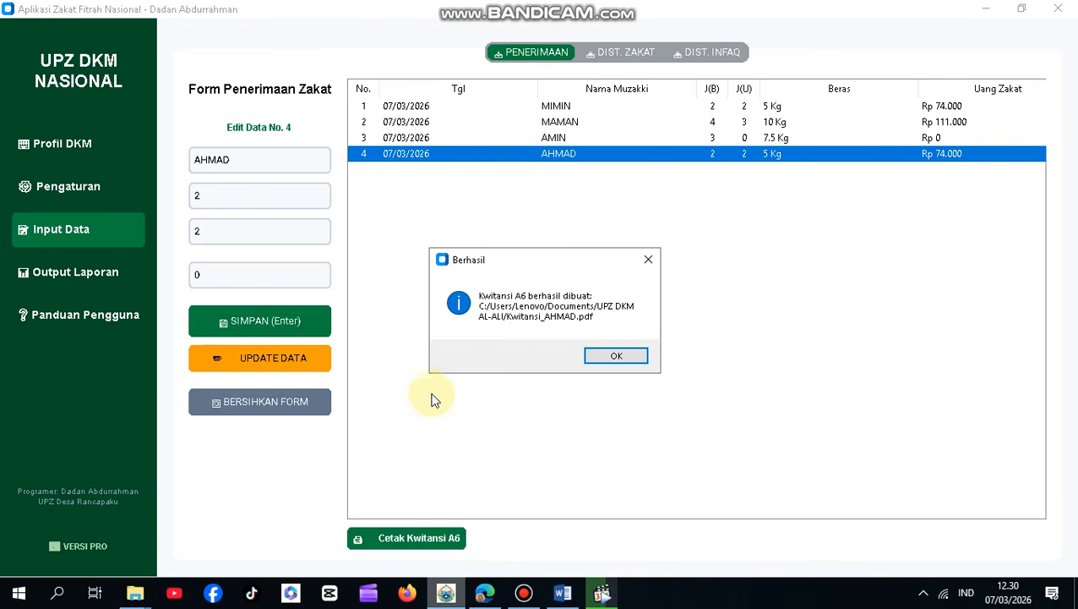
click(605, 367)
Step: Switch to the UPZ DKM AL-ALI folder in File Explorer and view the PDF receipt of the muzakki in record no. 3
click(136, 592)
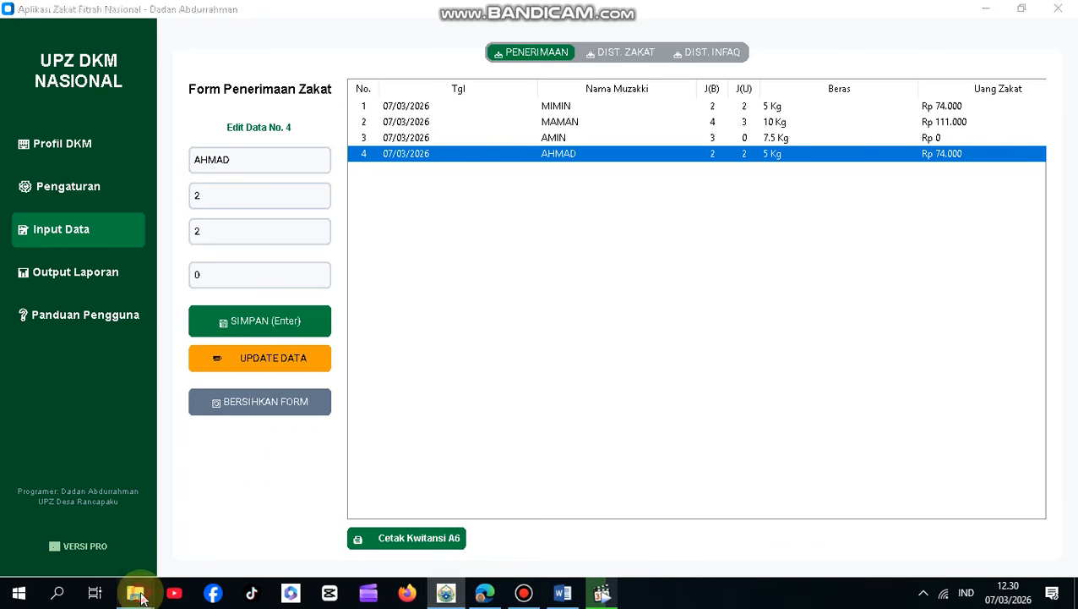
click(113, 546)
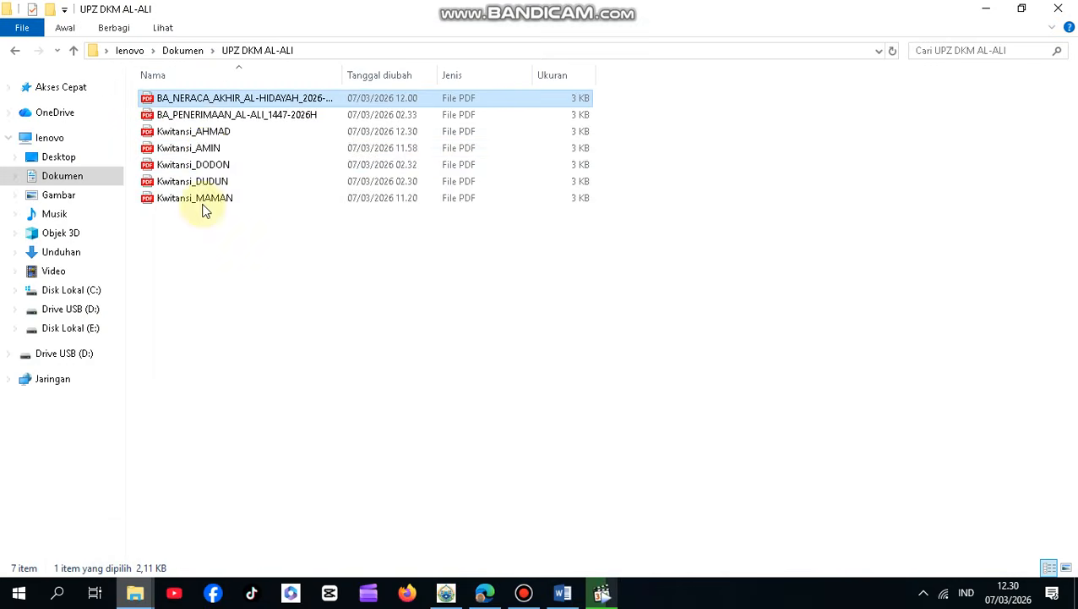
click(207, 151)
double_click(207, 151)
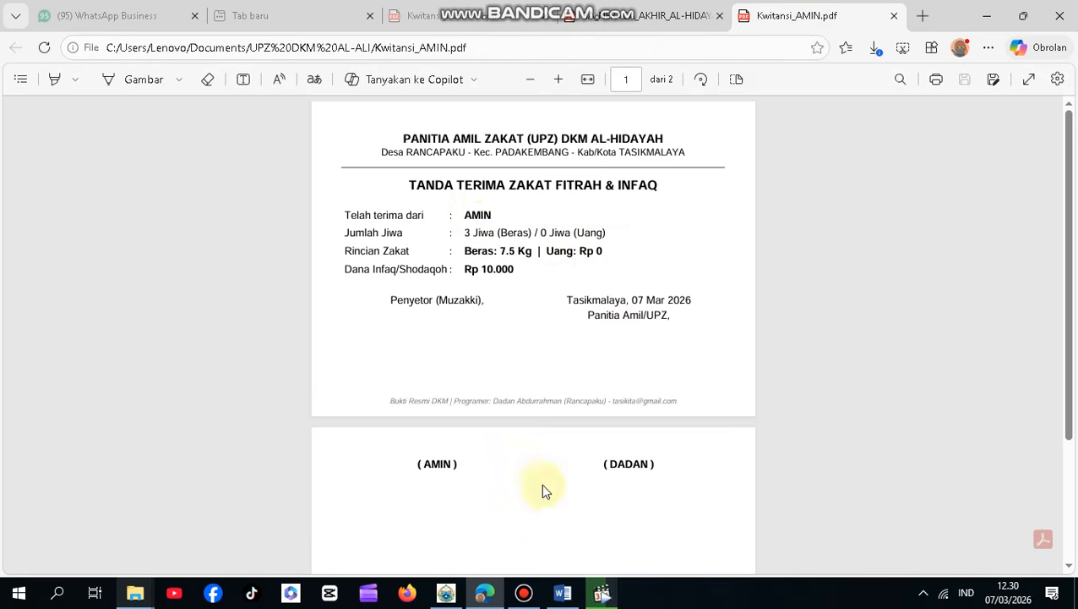
mouse_move(565, 592)
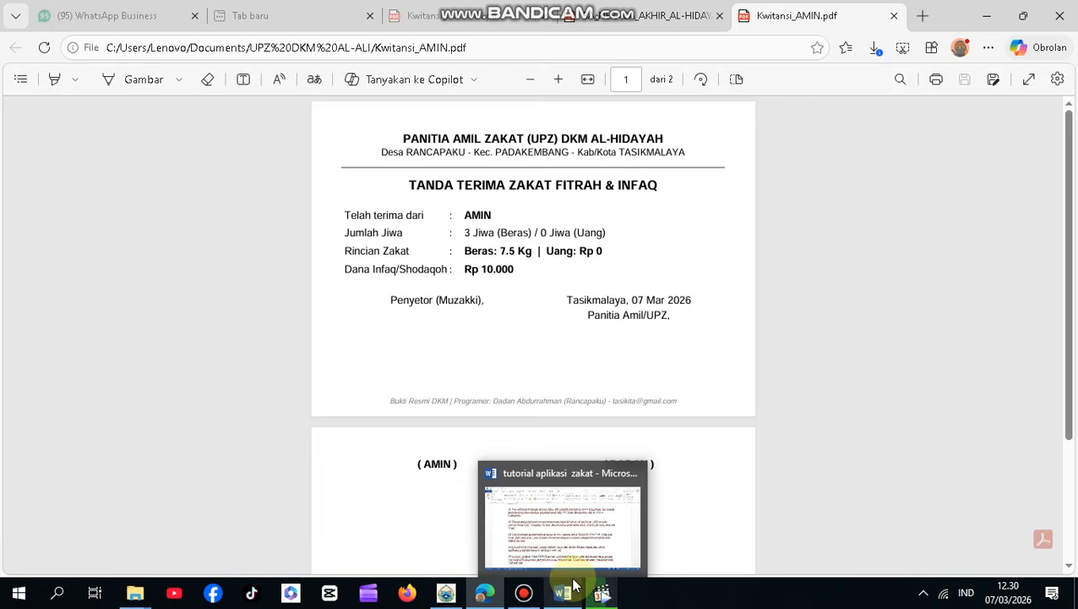
Step: Return to the zakat application, open the zakat distribution form and shrink the application to a floating window
click(448, 593)
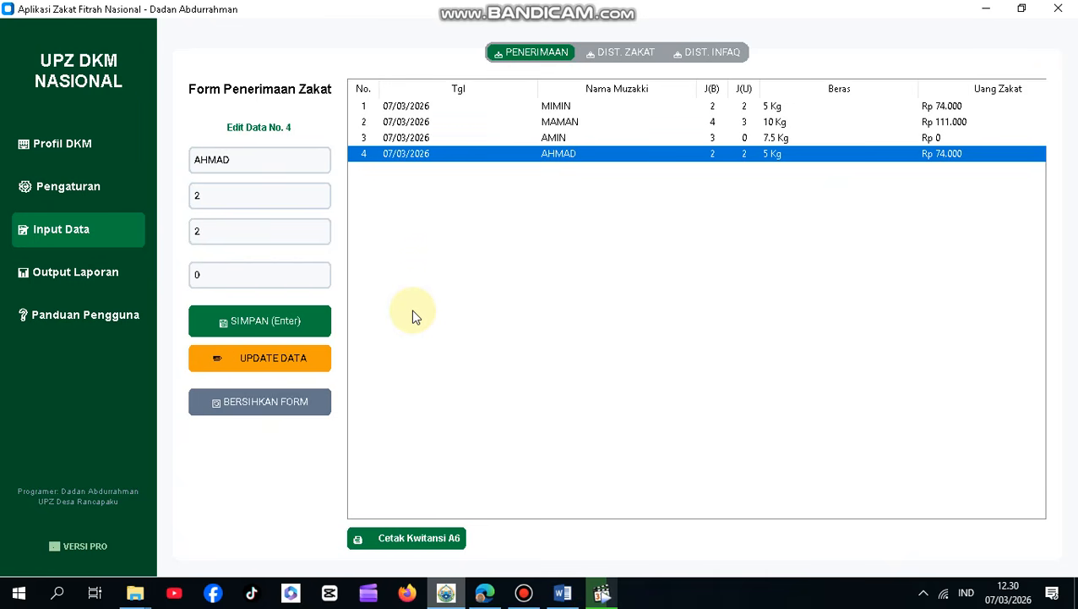
click(628, 58)
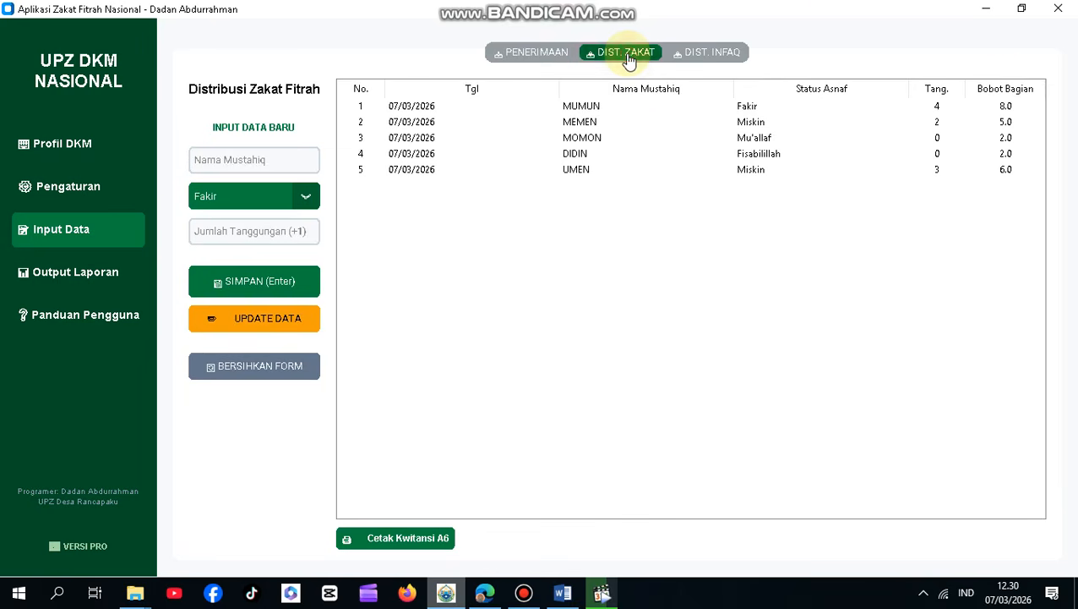
click(1021, 12)
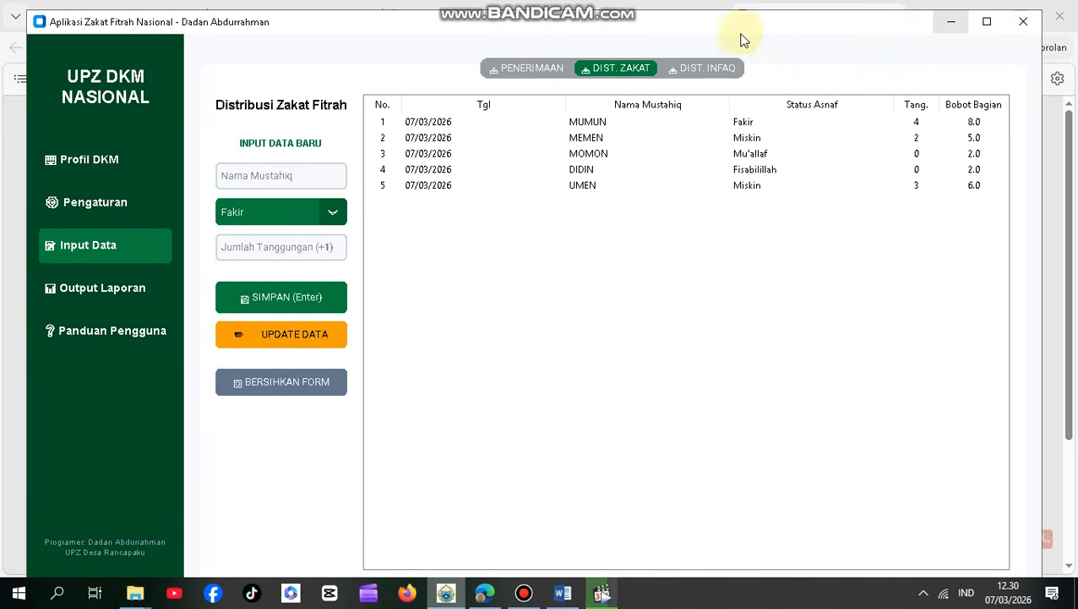
drag(780, 32, 809, 76)
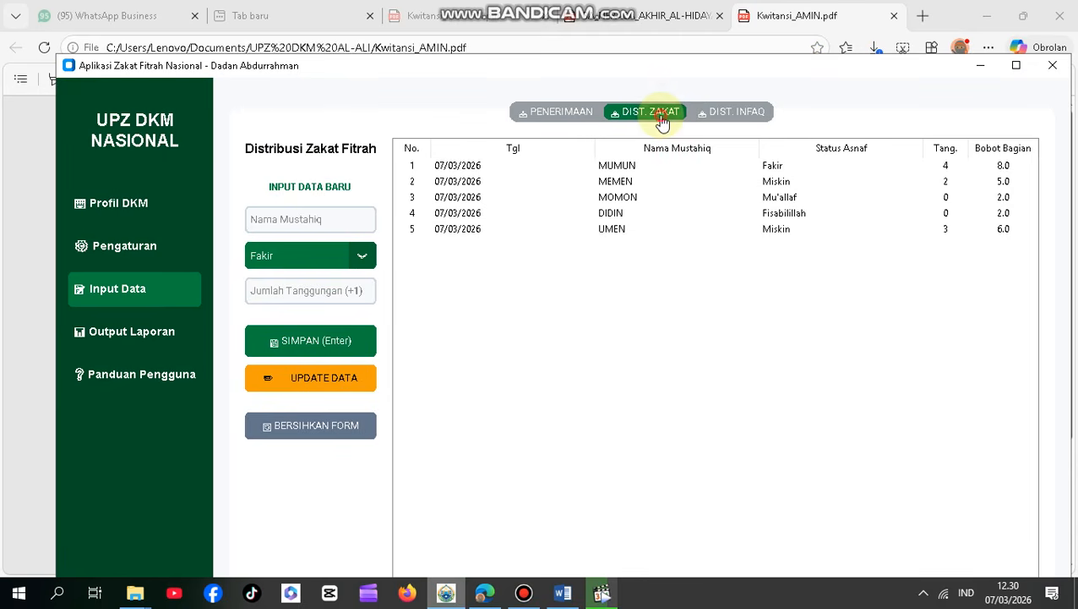
Step: Add a mustahiq by name with the Fakir status and 2 dependants, and save the record
click(356, 258)
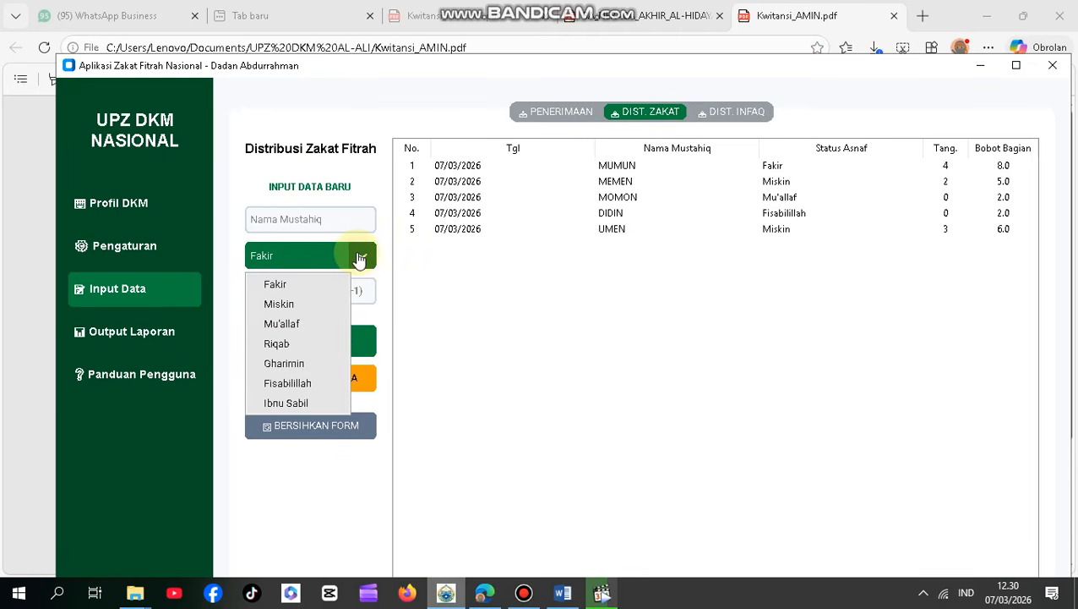
click(314, 287)
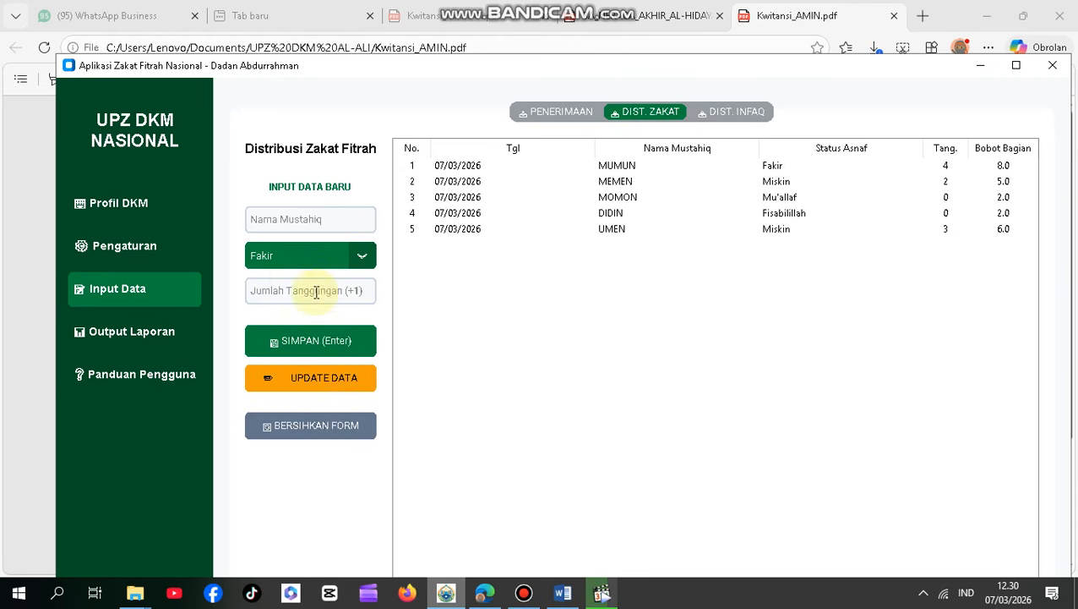
click(322, 221)
text(DUDUNG)
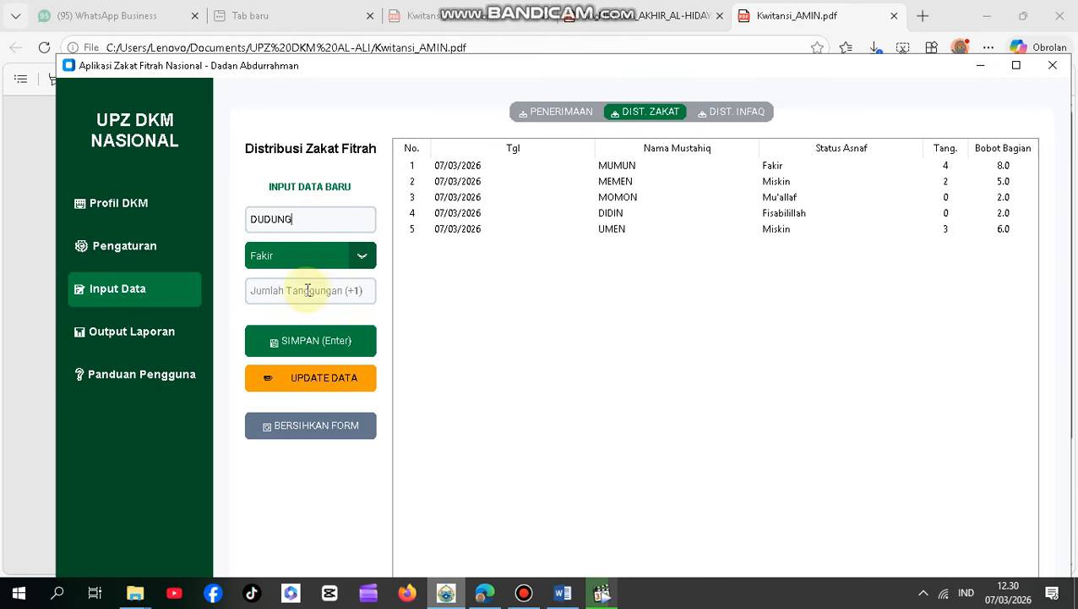
click(307, 290)
text(2)
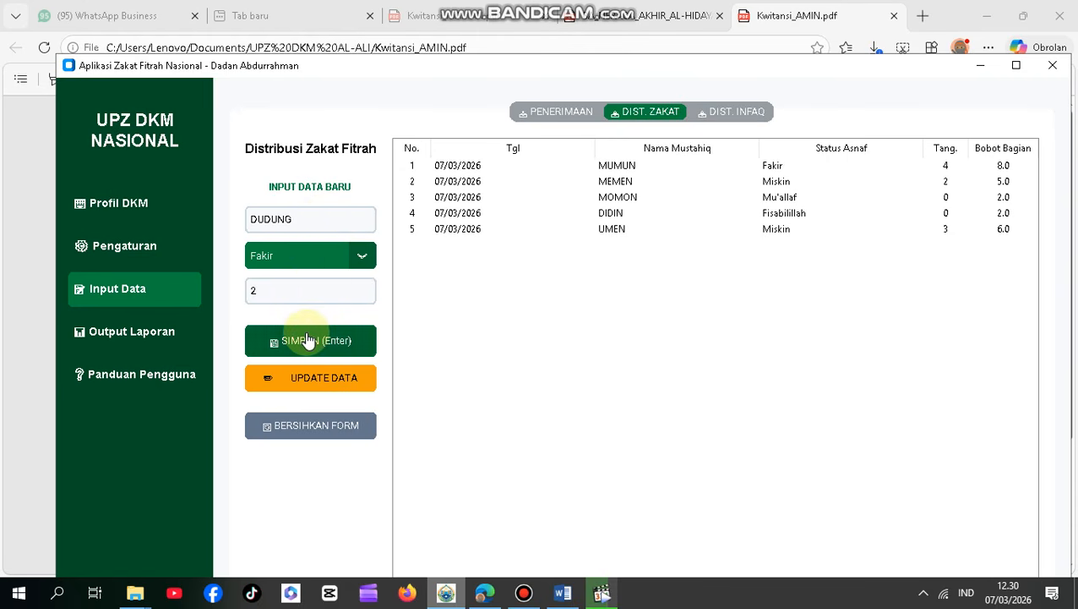
click(308, 340)
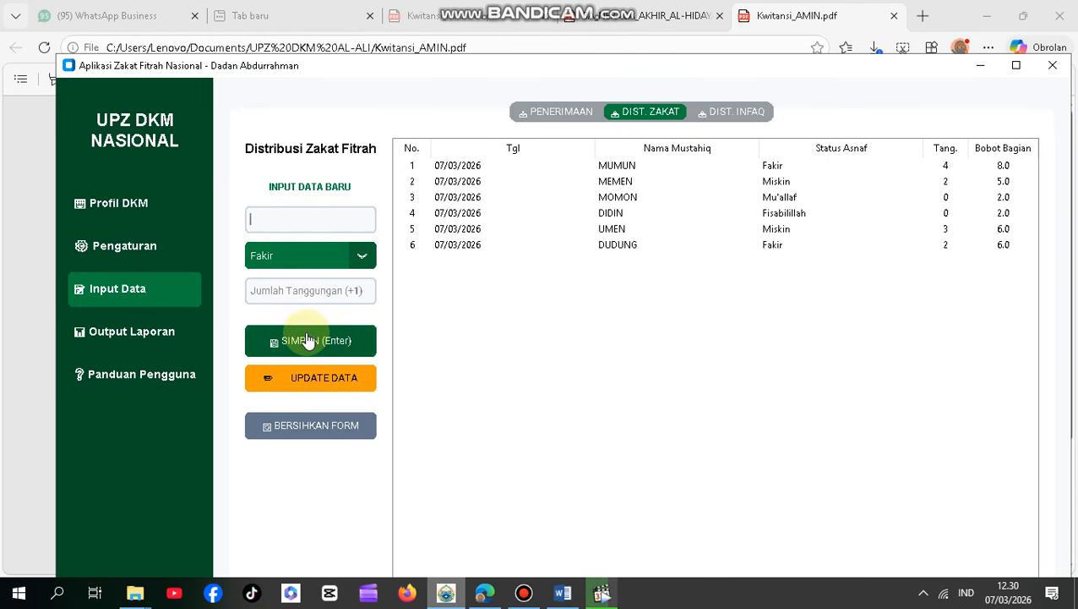
Step: Delete mustahiq record no. 3, the one with the Mu'allaf status
click(449, 247)
click(495, 204)
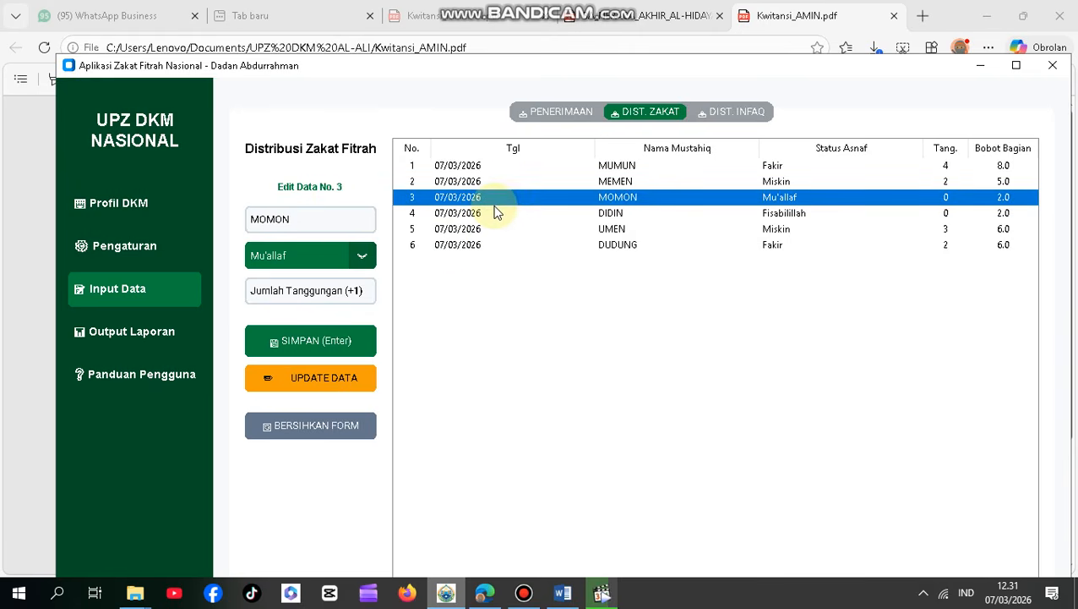
key(Delete)
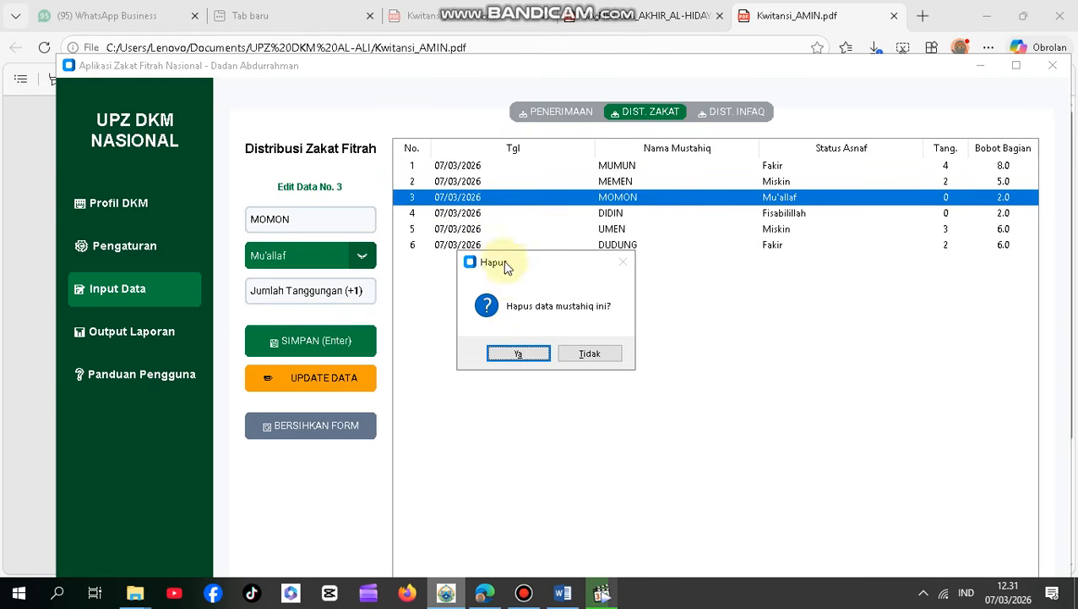
click(517, 360)
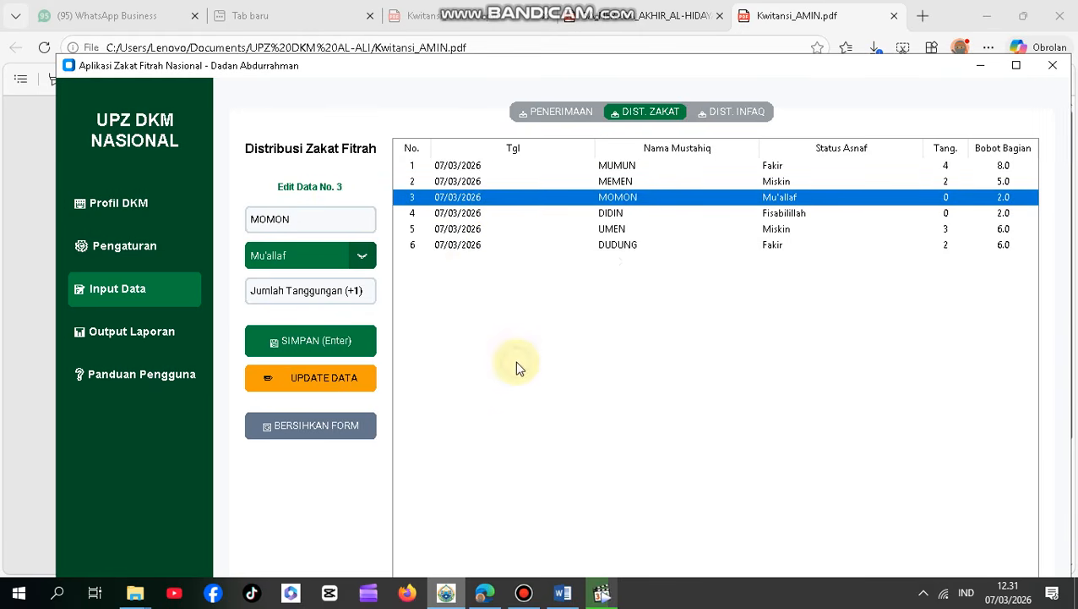
Step: Add a mustahiq by name with the Fisabilillah status, leave the number of dependants empty and save the record
click(348, 218)
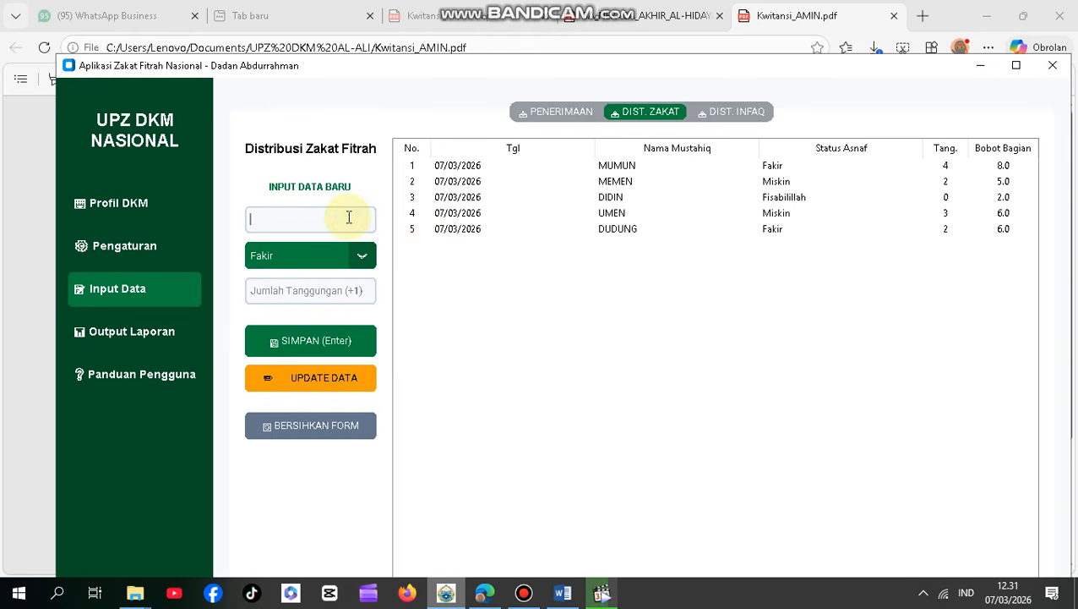
text(AMIR)
click(361, 255)
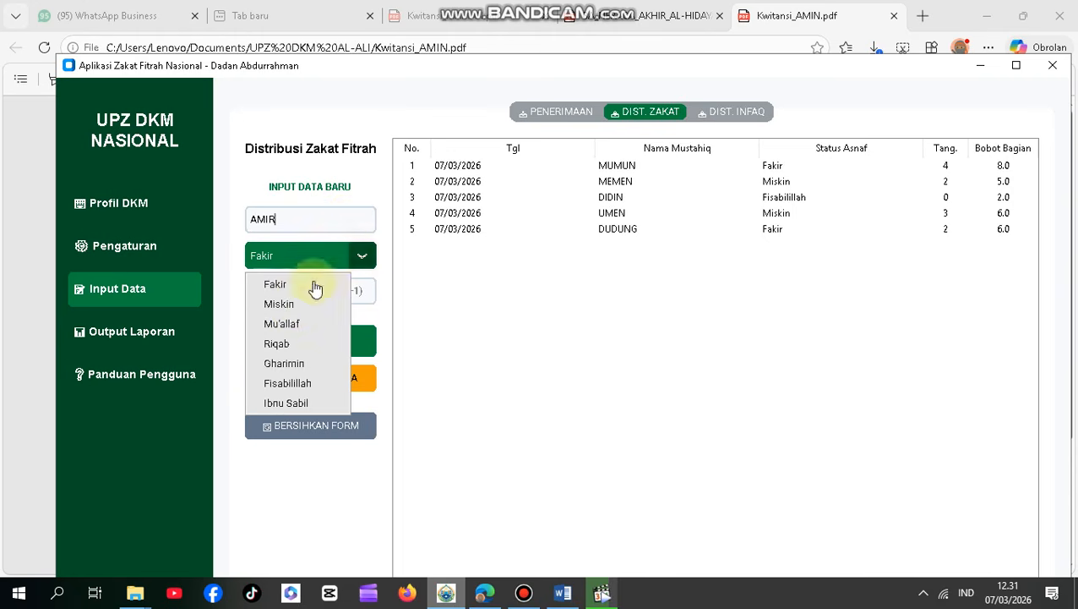
click(288, 385)
click(303, 341)
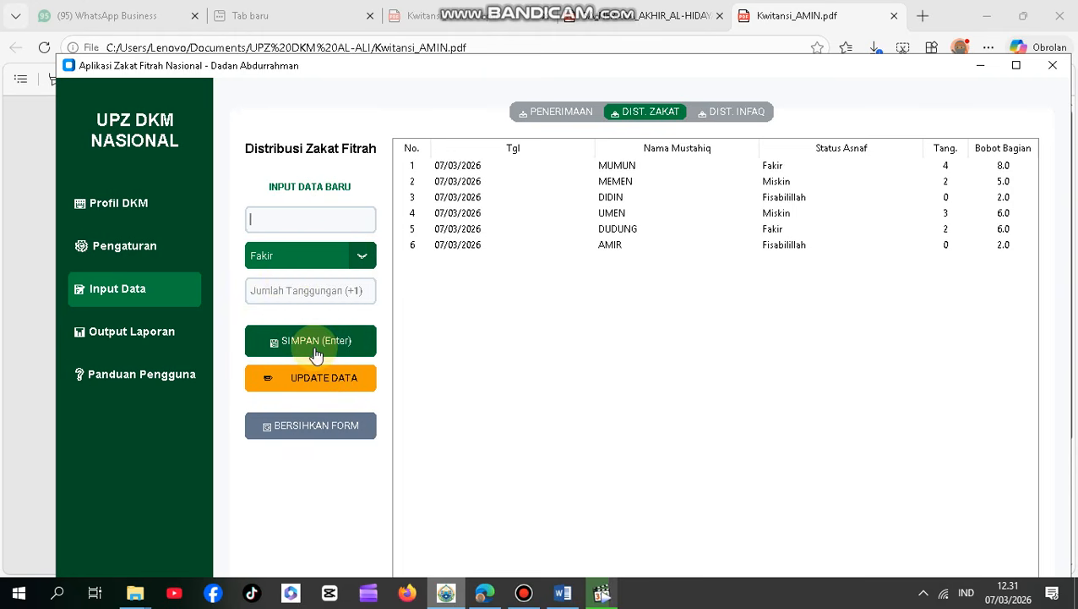
Step: Review individual mustahiq records in the zakat distribution table, checking each one's asnaf status and number of dependants
click(497, 232)
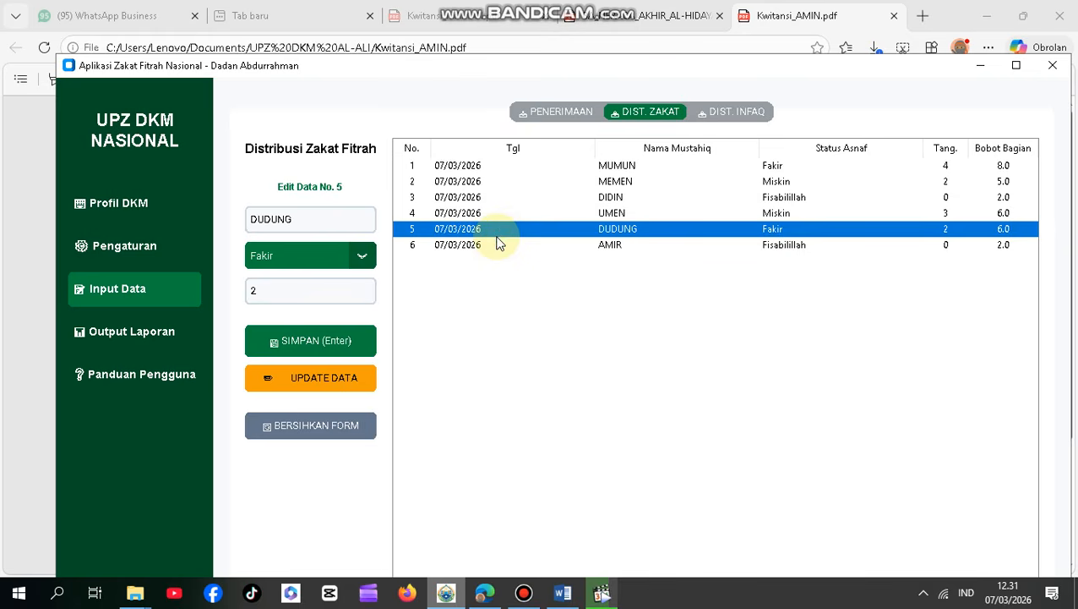
click(501, 214)
click(503, 198)
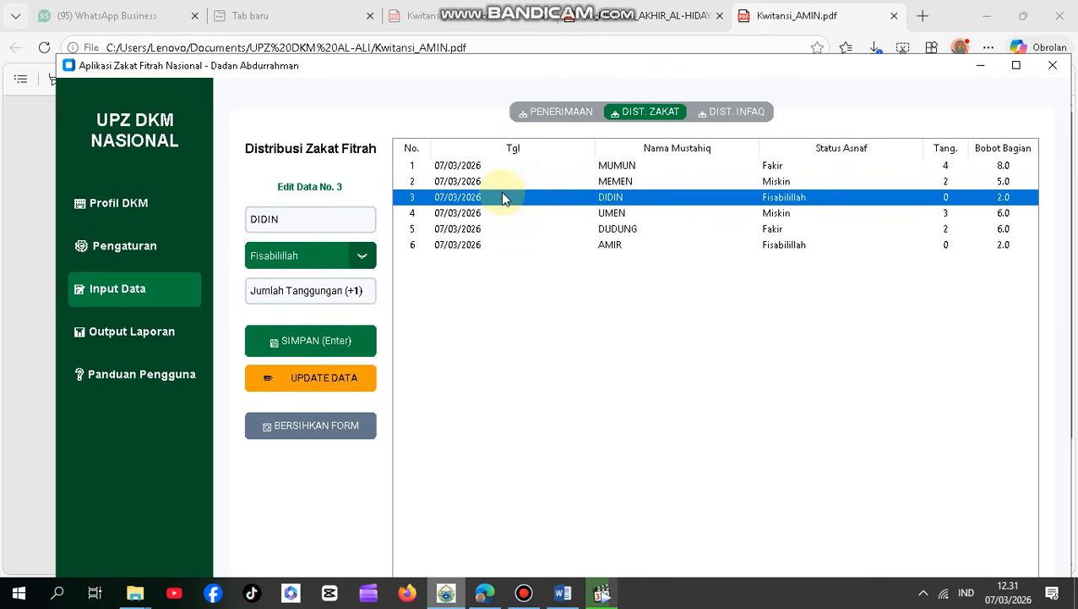
click(502, 167)
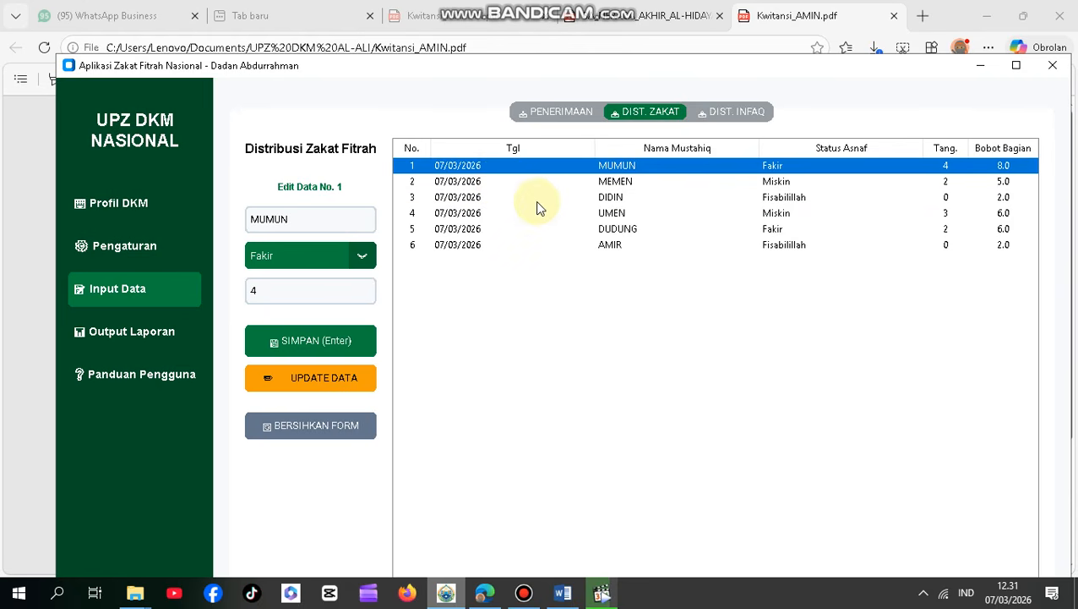
click(475, 181)
click(479, 197)
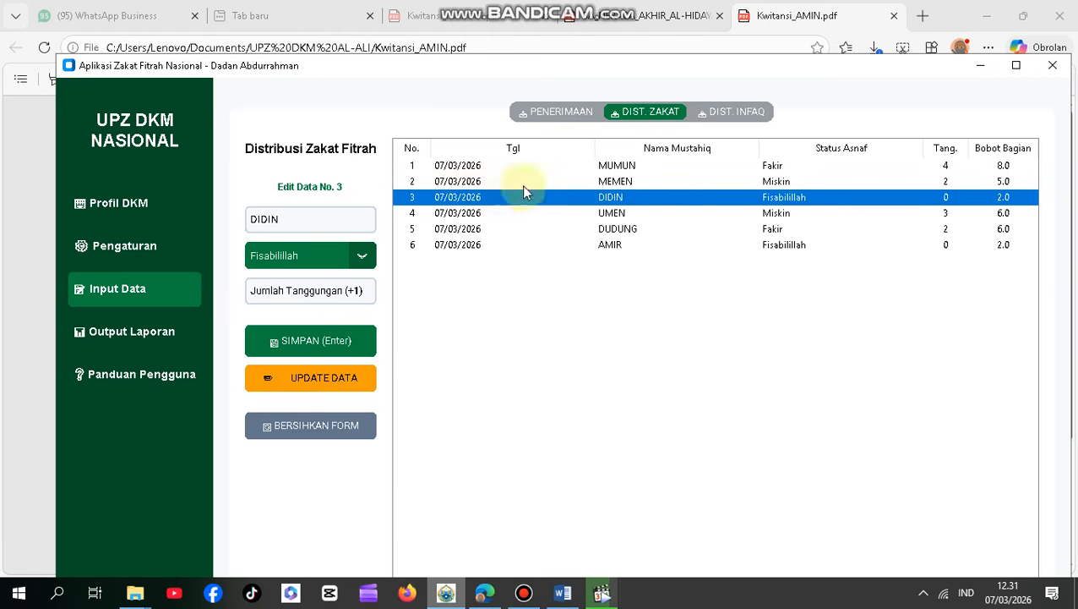
Step: In the infaq distribution form, set the amount of record no. 1, category Orang Sakit, to 200.000 and save it
click(736, 114)
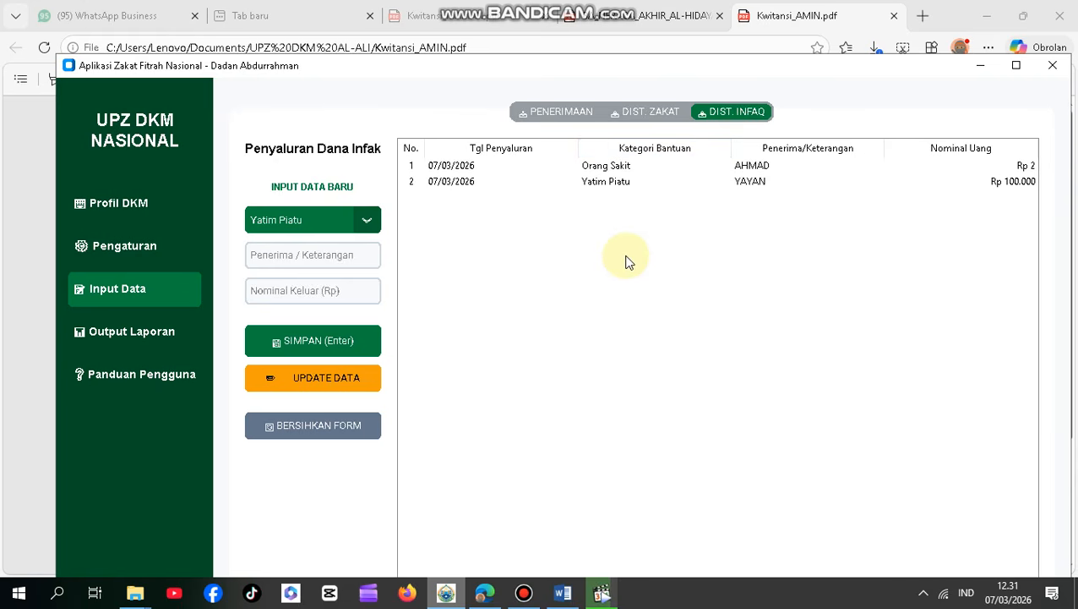
click(484, 167)
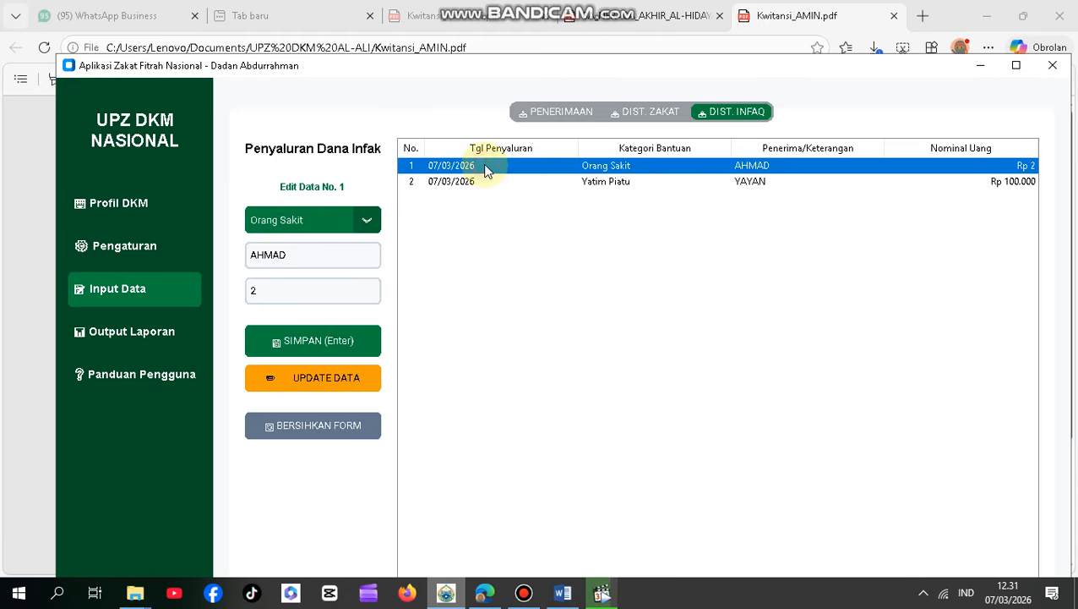
click(261, 292)
text(0)
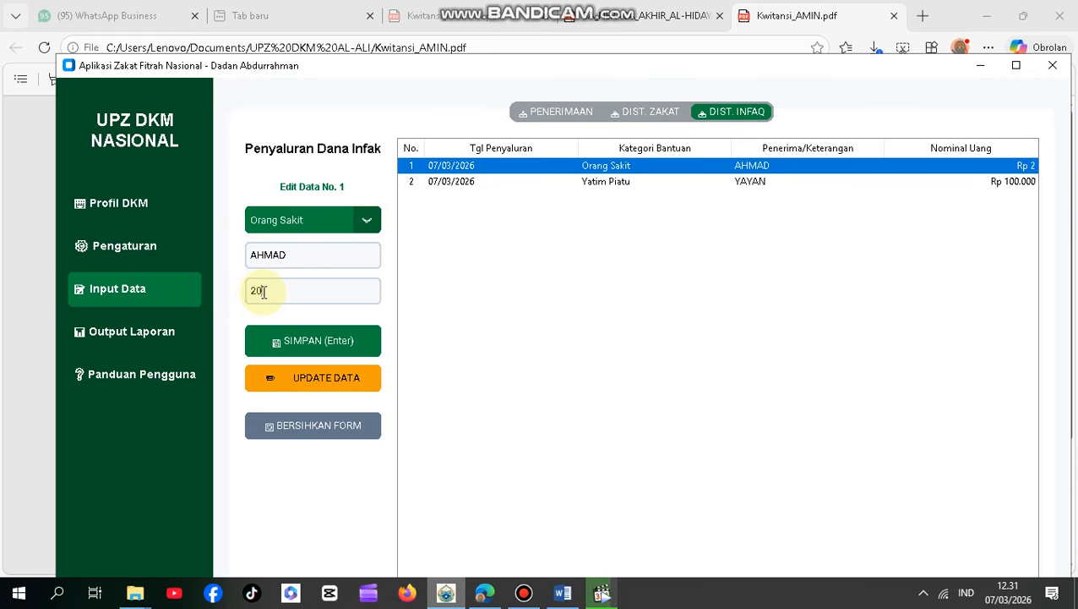
text(0.000)
click(283, 338)
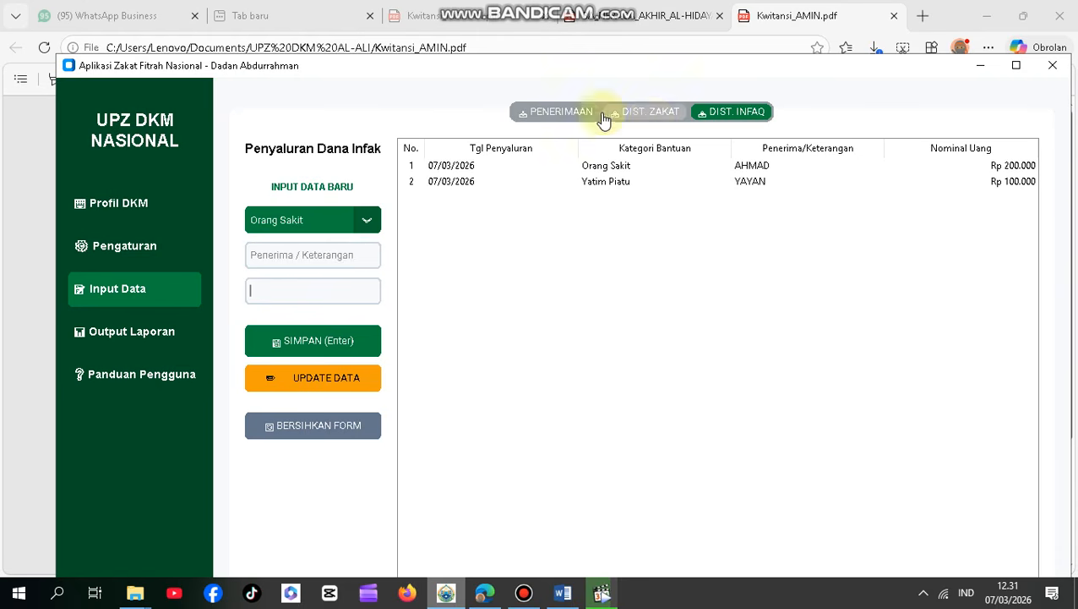
Step: Add a muzakki by name in the zakat receipt form with only an infak amount of 1.000.000, and save the record
click(564, 114)
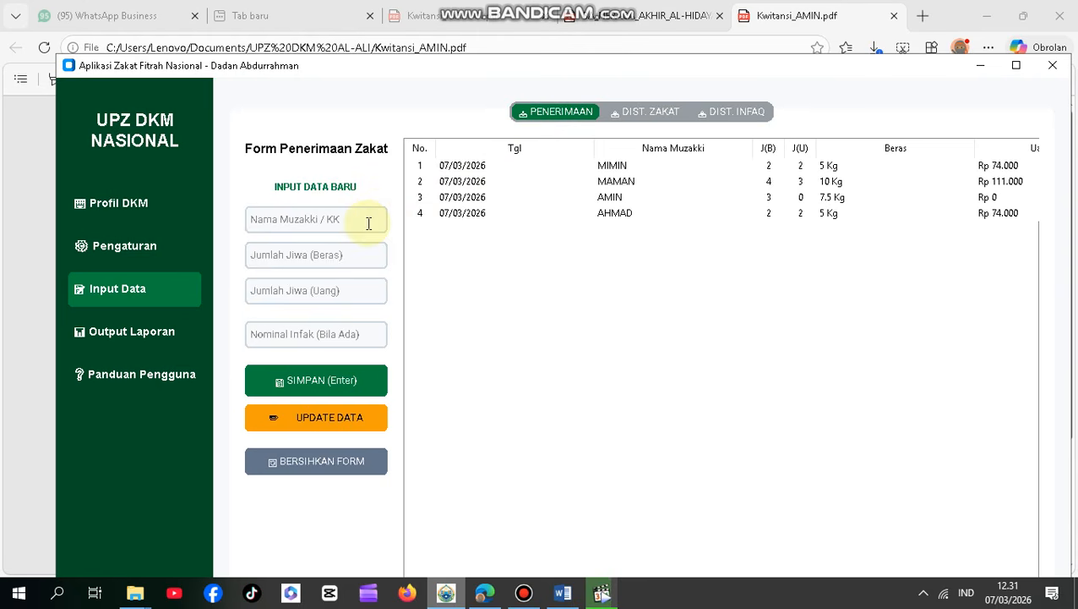
click(369, 222)
text(AHMADU)
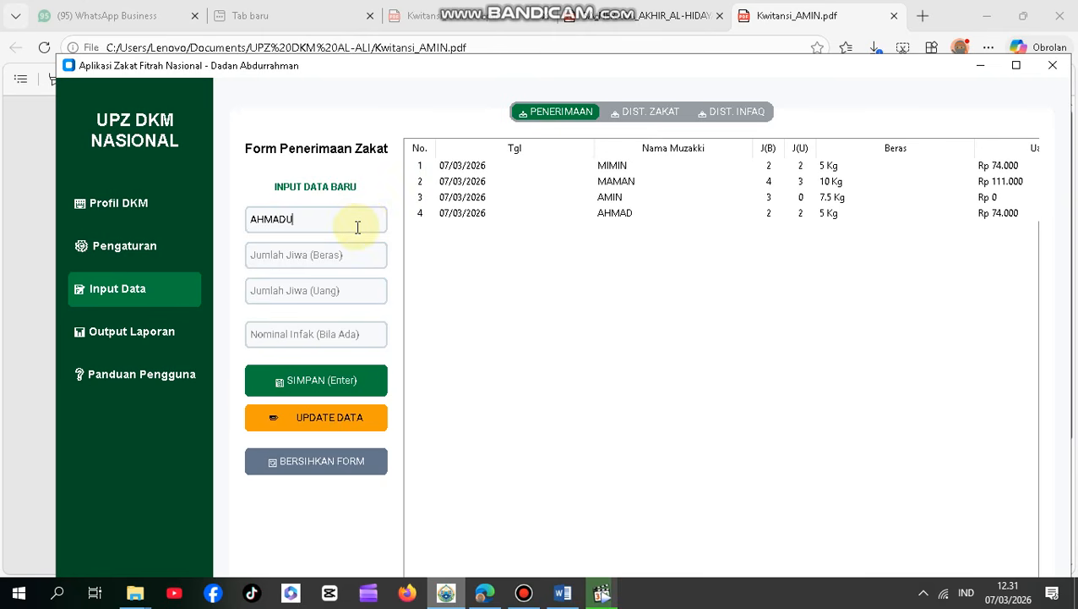
text(N)
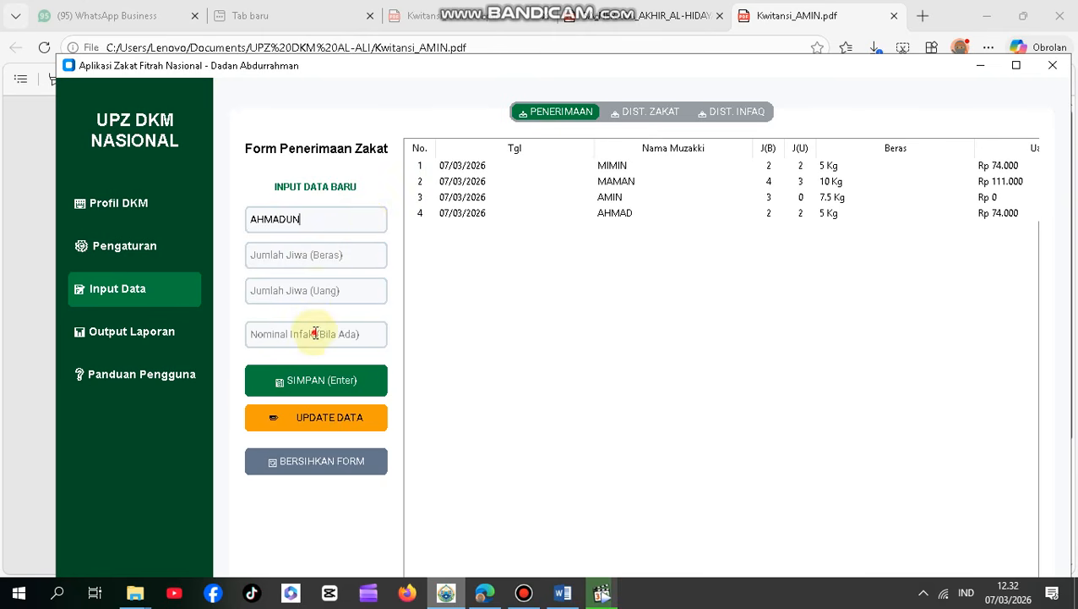
click(314, 333)
text(100000)
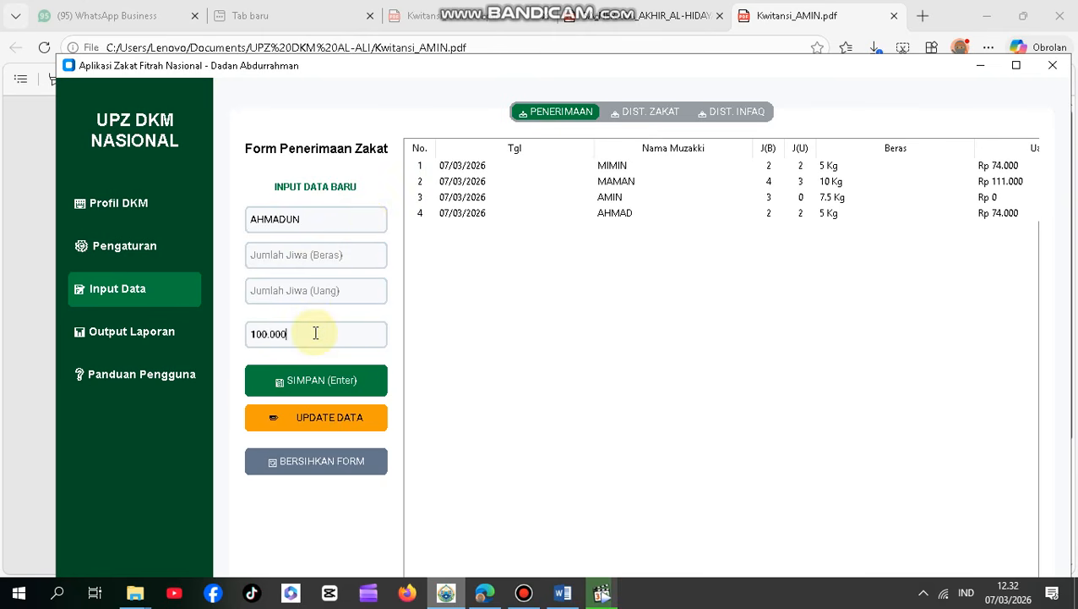
text(0)
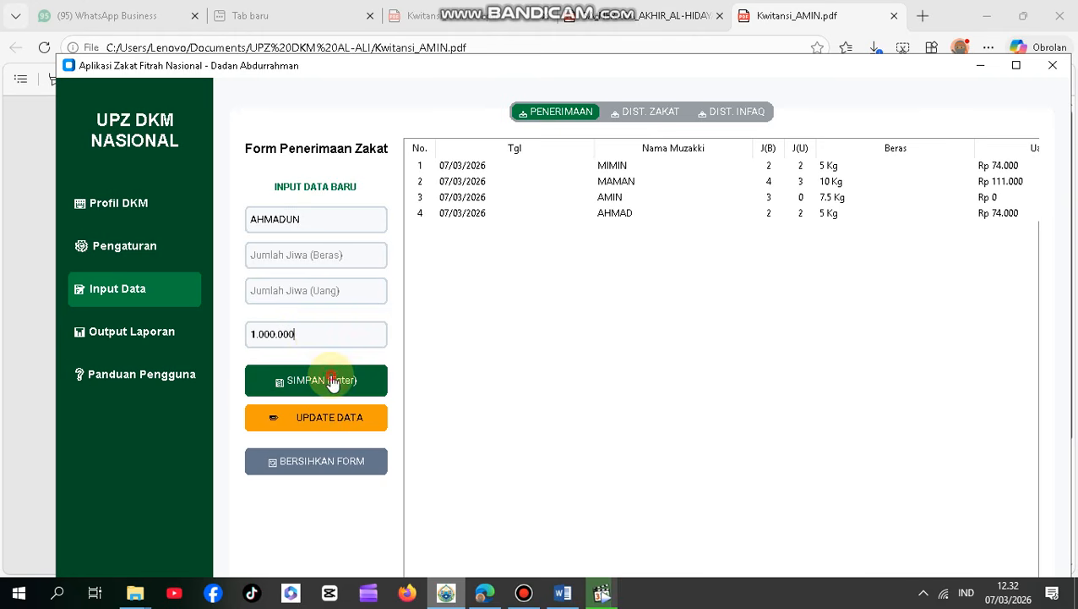
click(334, 380)
Step: Preview the final balance report (Neraca Akhir) from the report output, examine the zakat and infaq figures, and close the preview
click(732, 112)
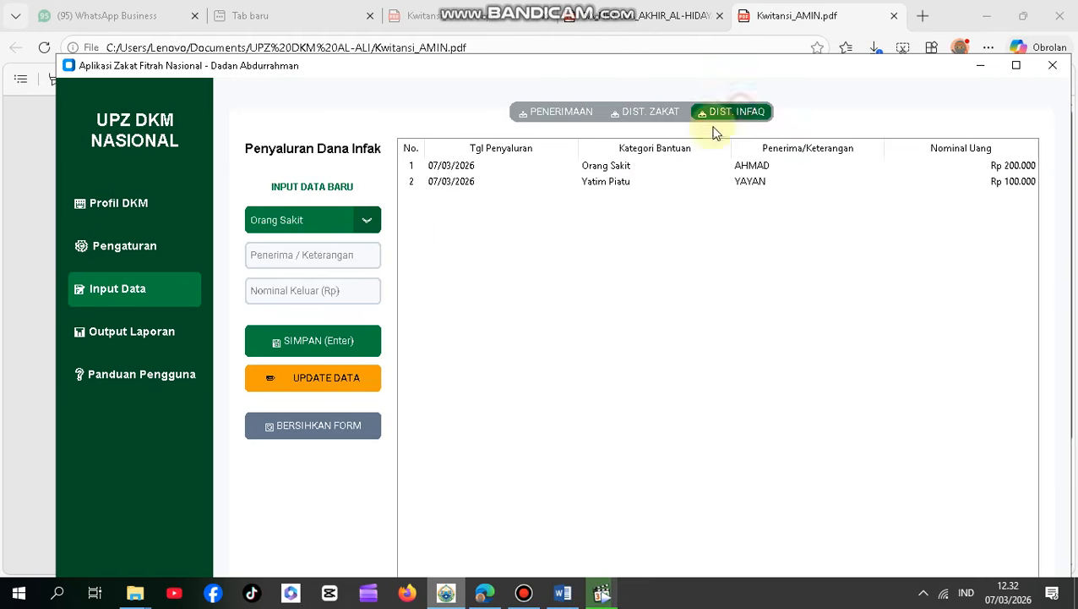
click(152, 340)
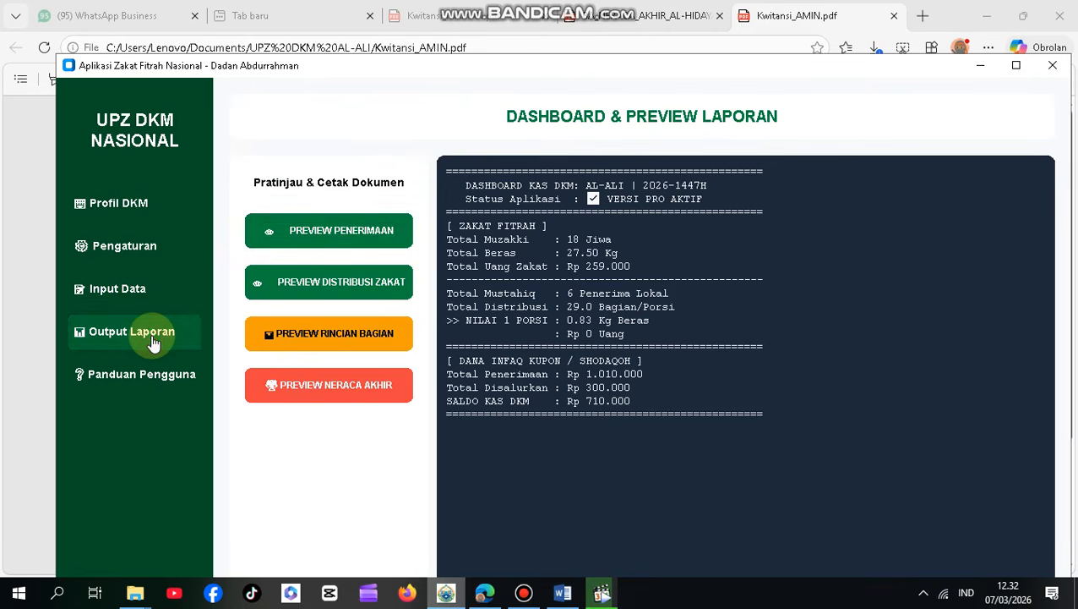
click(353, 409)
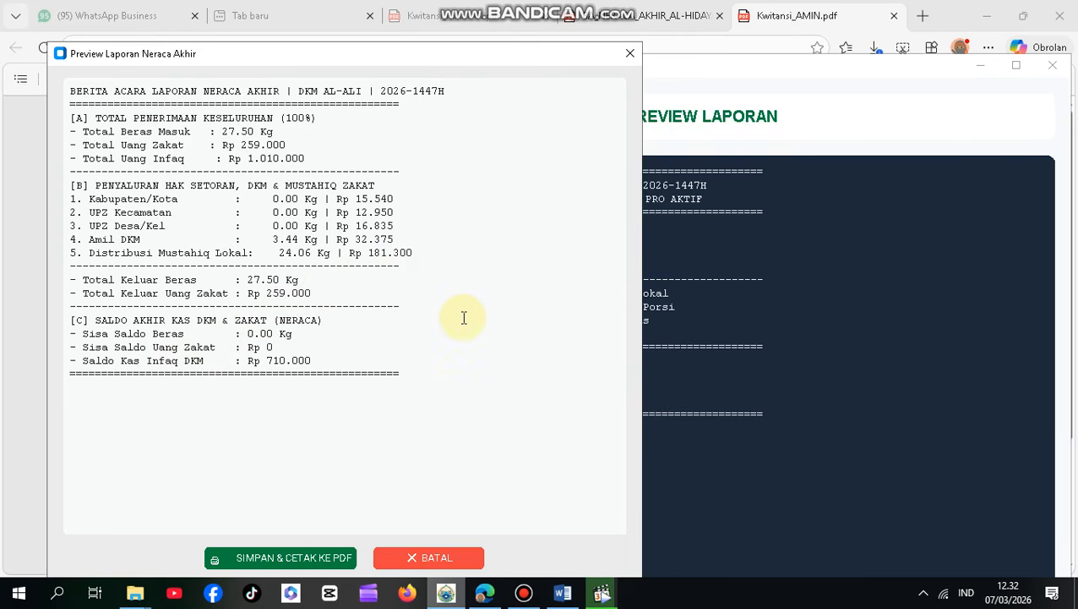
click(632, 56)
Step: In the DKM settings, choose Uang Saja as the deposit method for Desa/Kec/Kab and save the settings
click(132, 245)
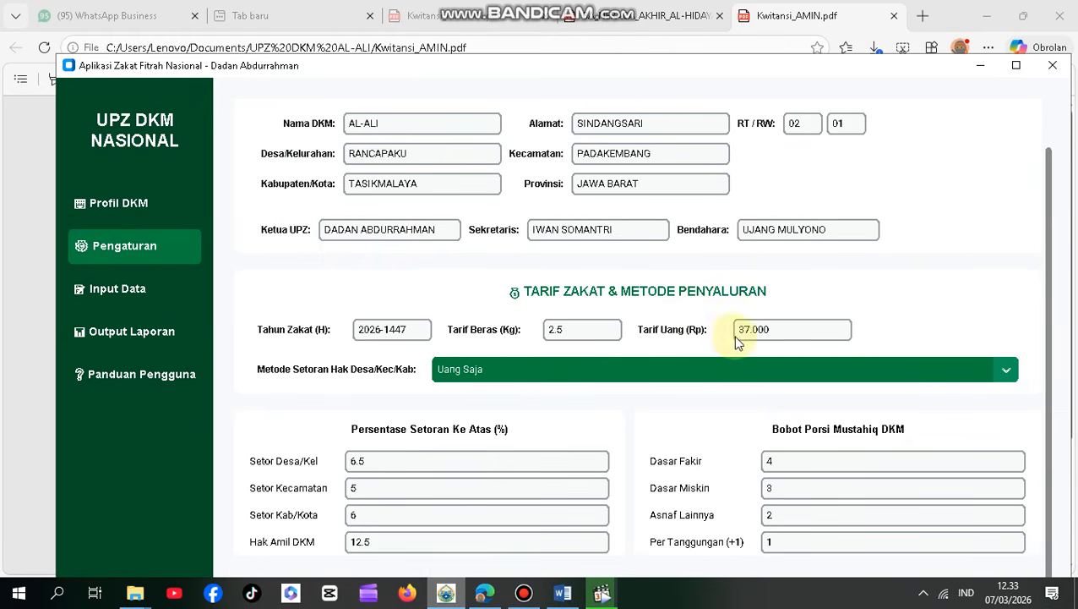
drag(896, 67, 886, 36)
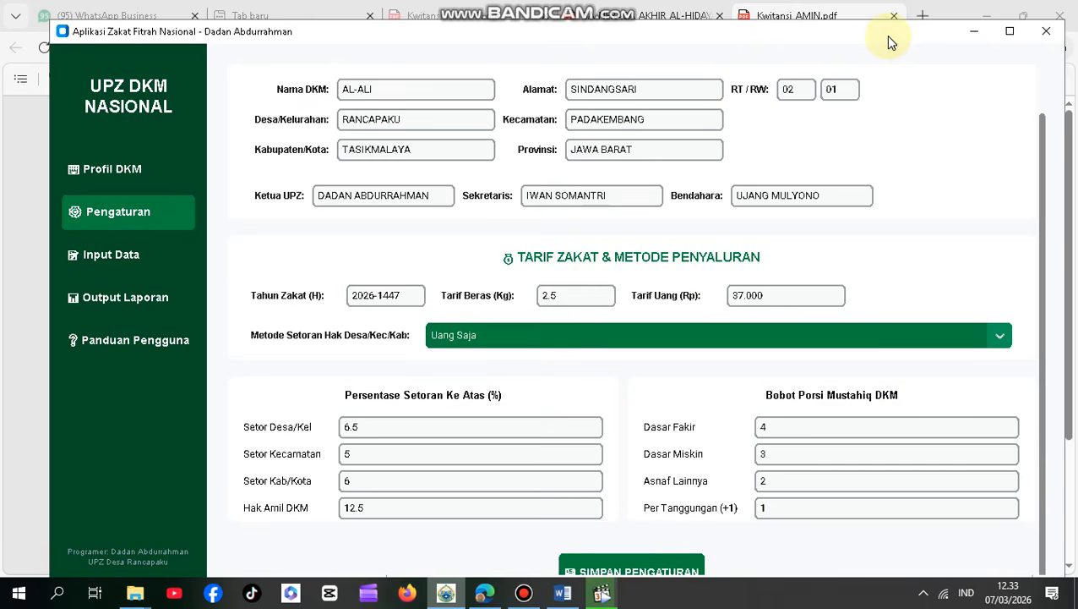
click(518, 336)
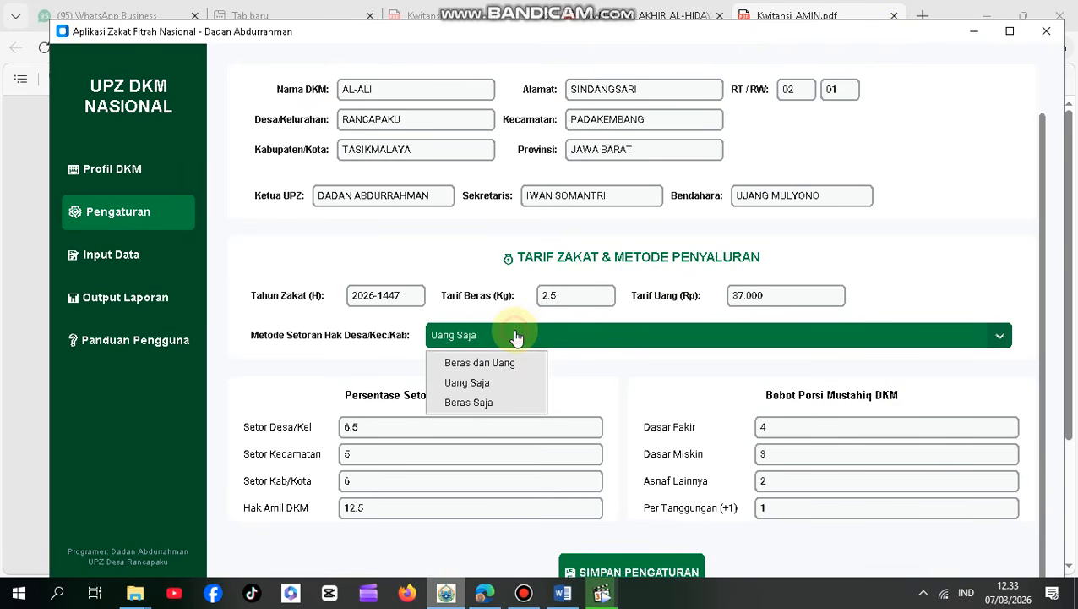
click(489, 382)
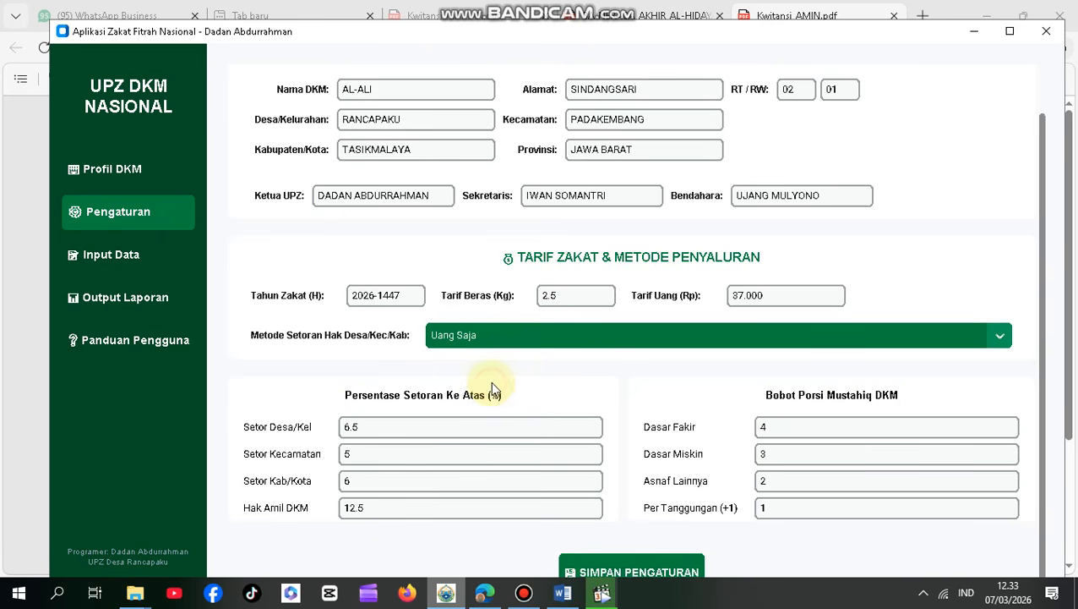
click(643, 571)
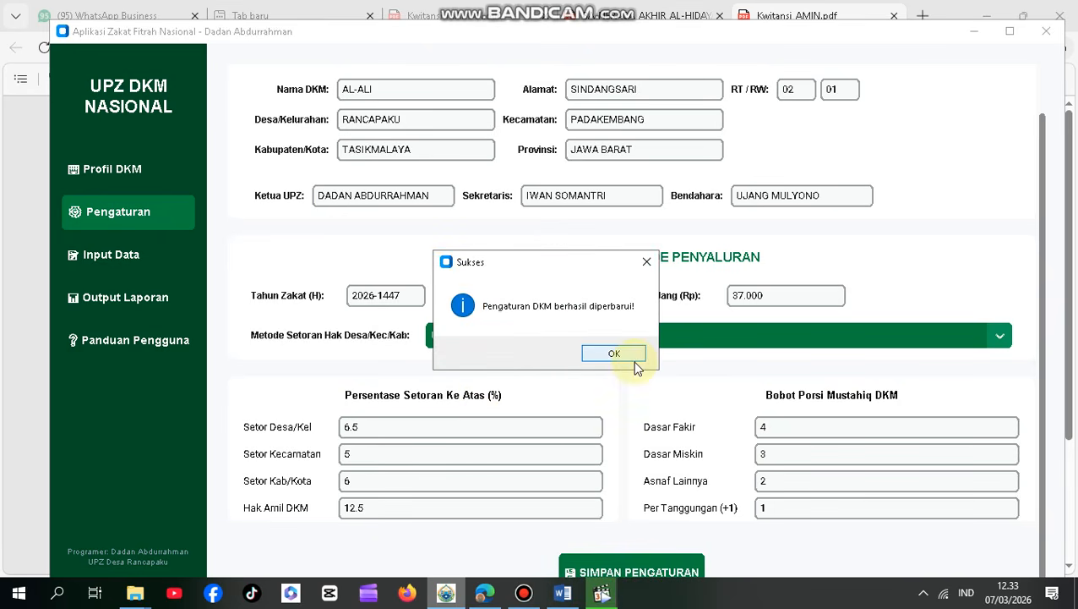
click(602, 356)
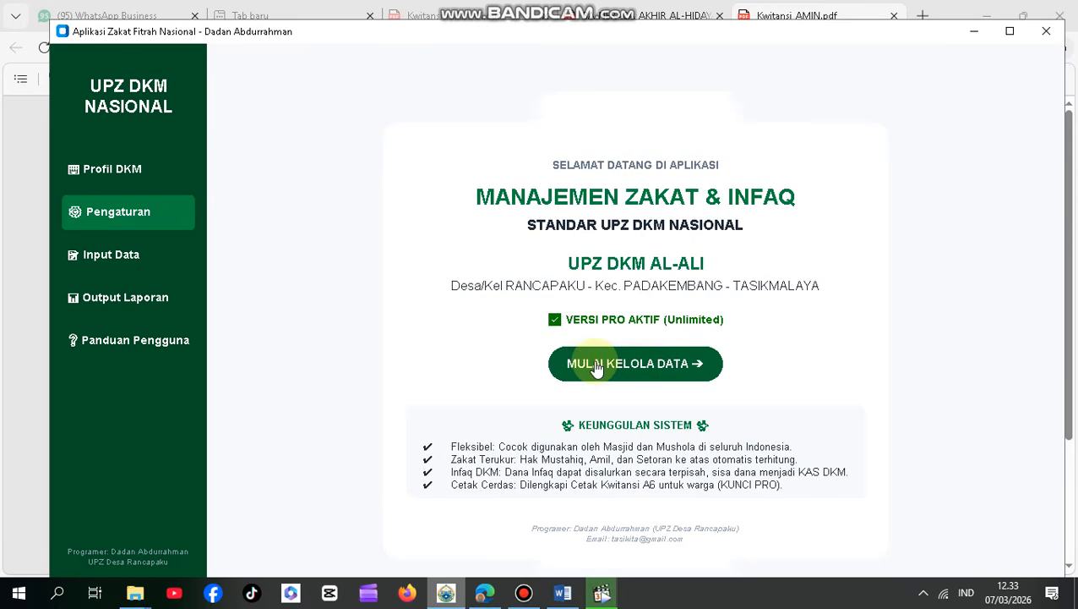
Step: Preview the Neraca Akhir report and save it as the PDF BA_NERACA_AKHIR_AL-ALI_2026-1447H in the UPZ DKM AL-ALI folder
click(148, 301)
click(351, 351)
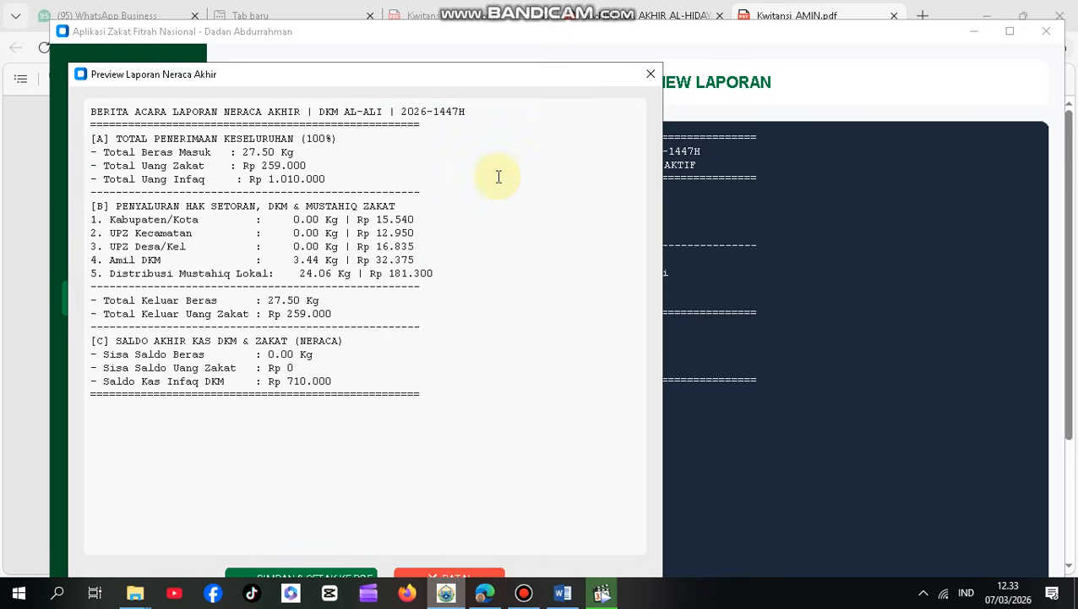
drag(625, 84, 651, 44)
click(322, 539)
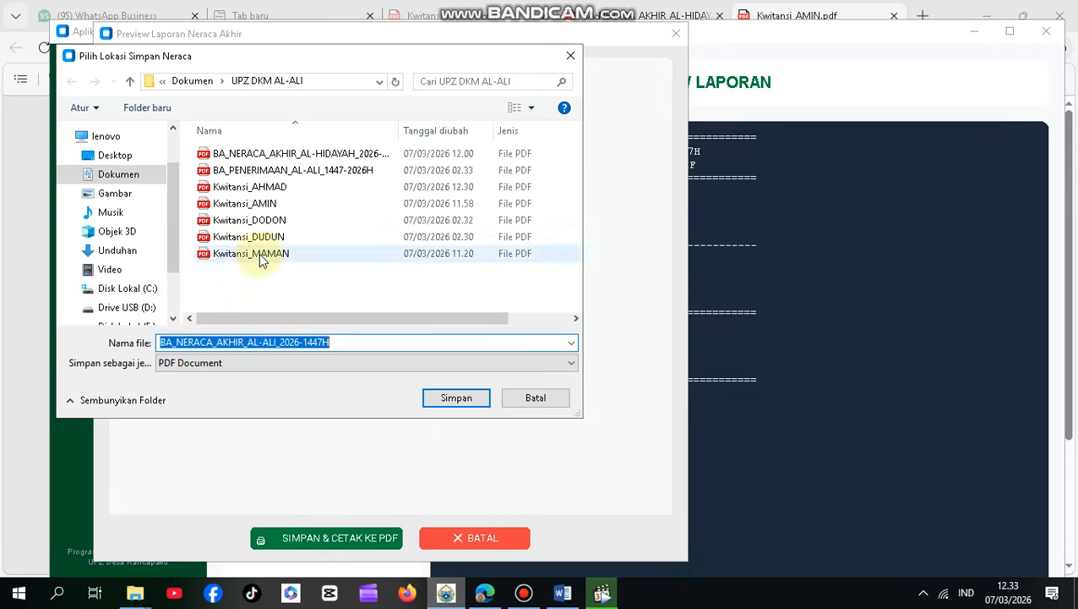
click(480, 402)
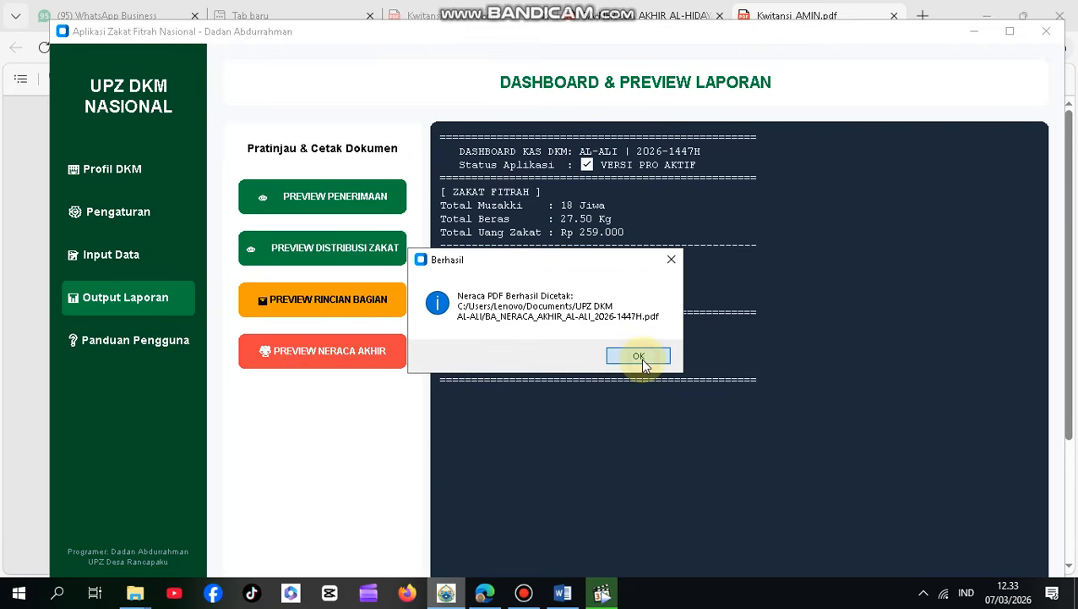
click(639, 358)
Step: Check the saved PDF files in the UPZ DKM AL-ALI folder in File Explorer and return to the zakat application
click(135, 592)
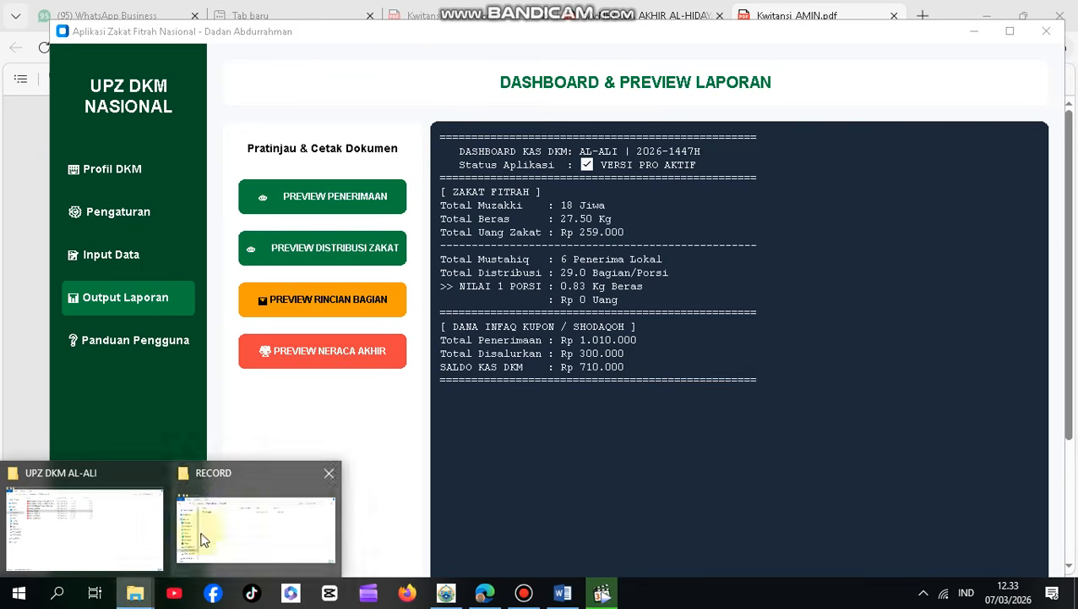
click(108, 530)
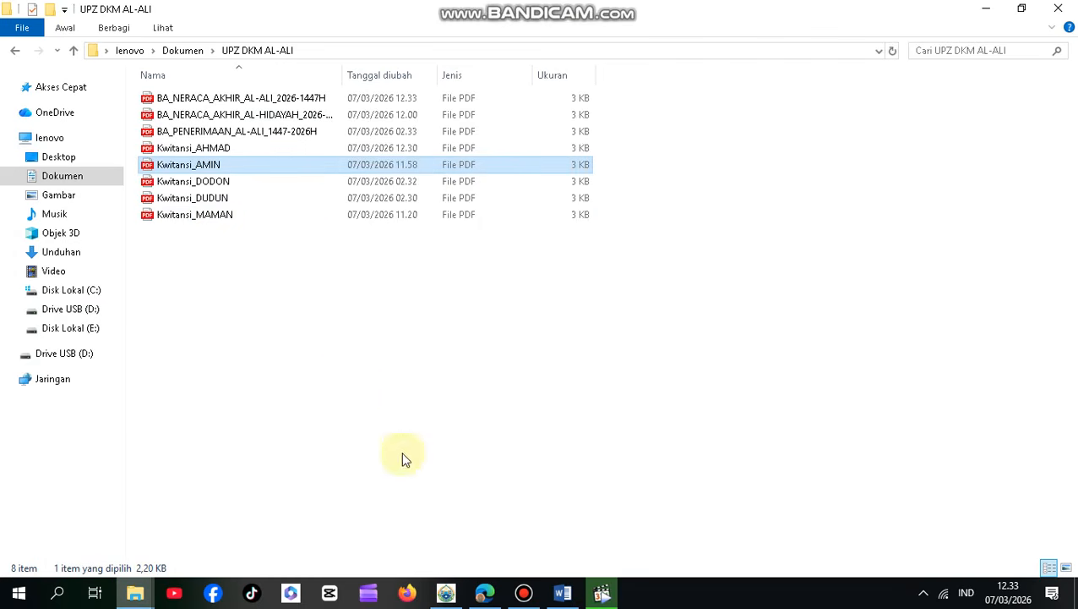
click(447, 593)
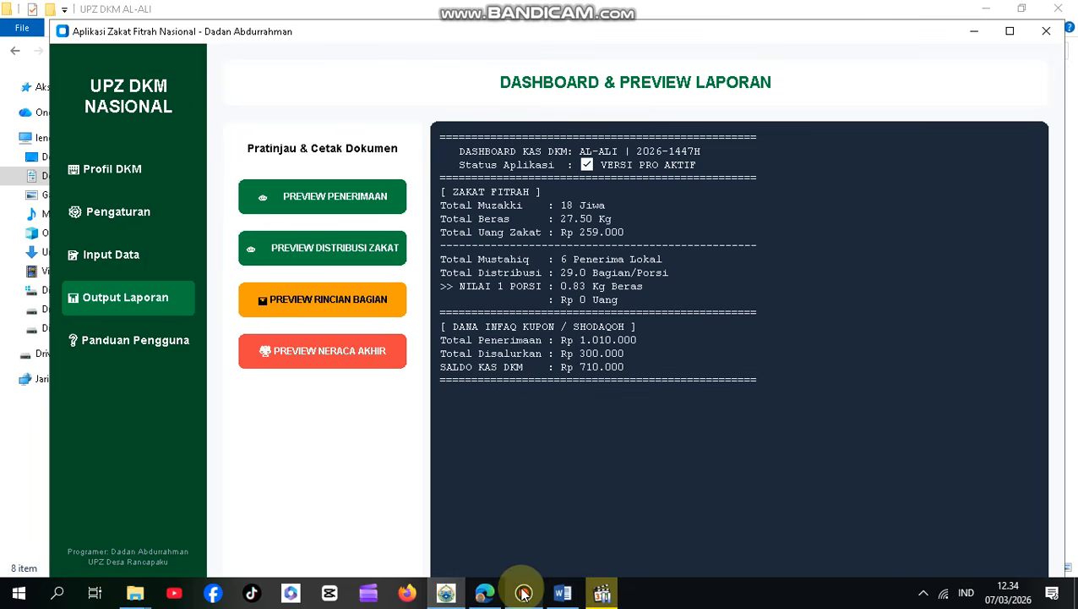